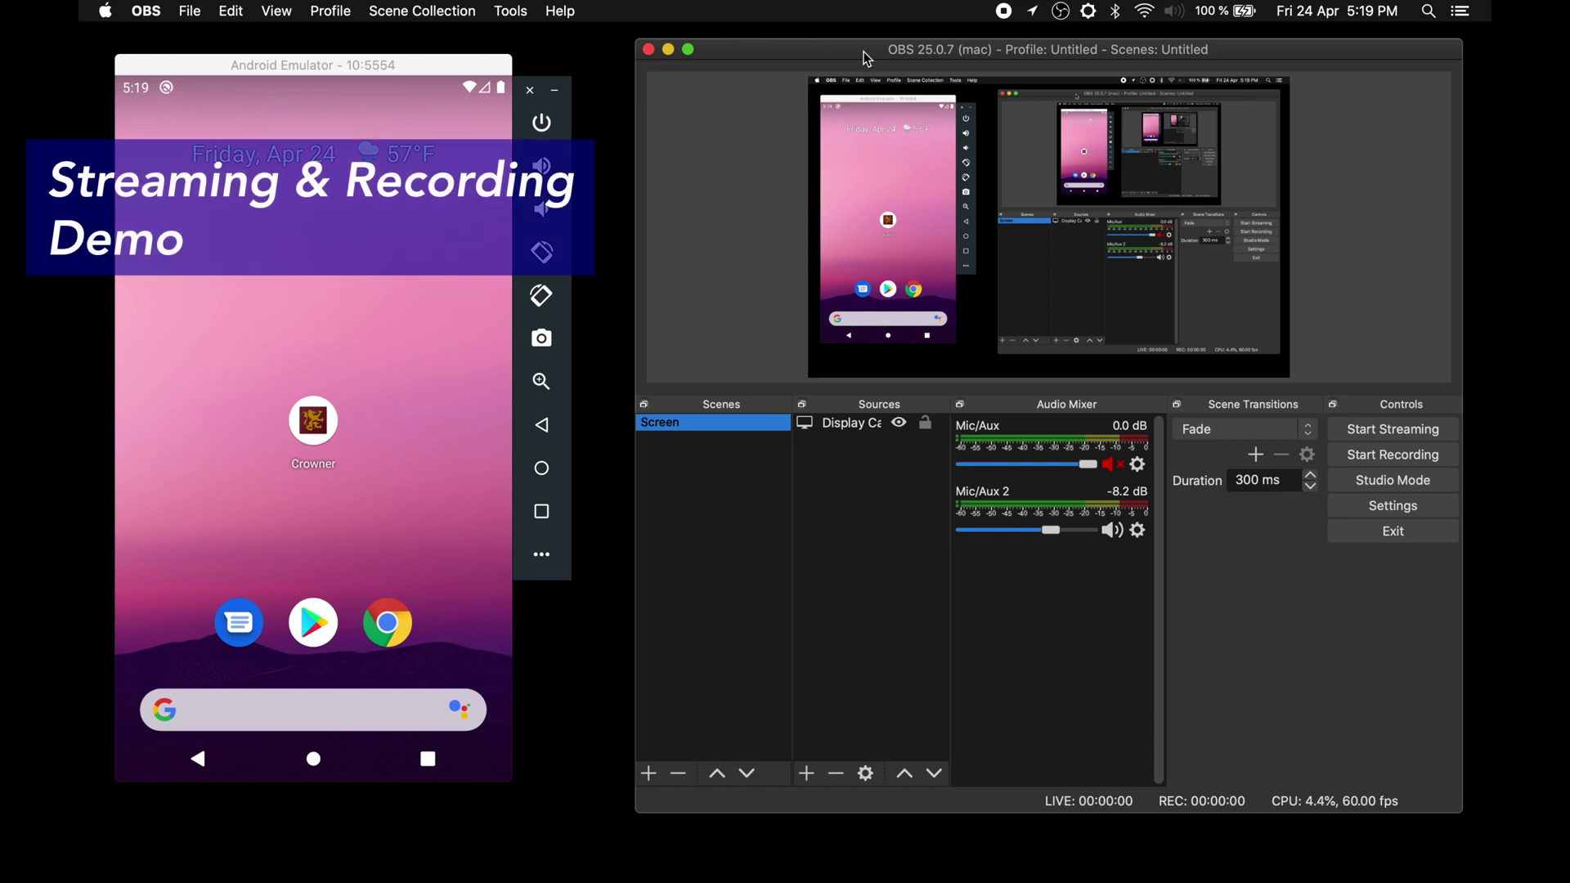
# Create a new scene named 'Android Emulator'
pyautogui.click(834, 425)
pyautogui.click(693, 429)
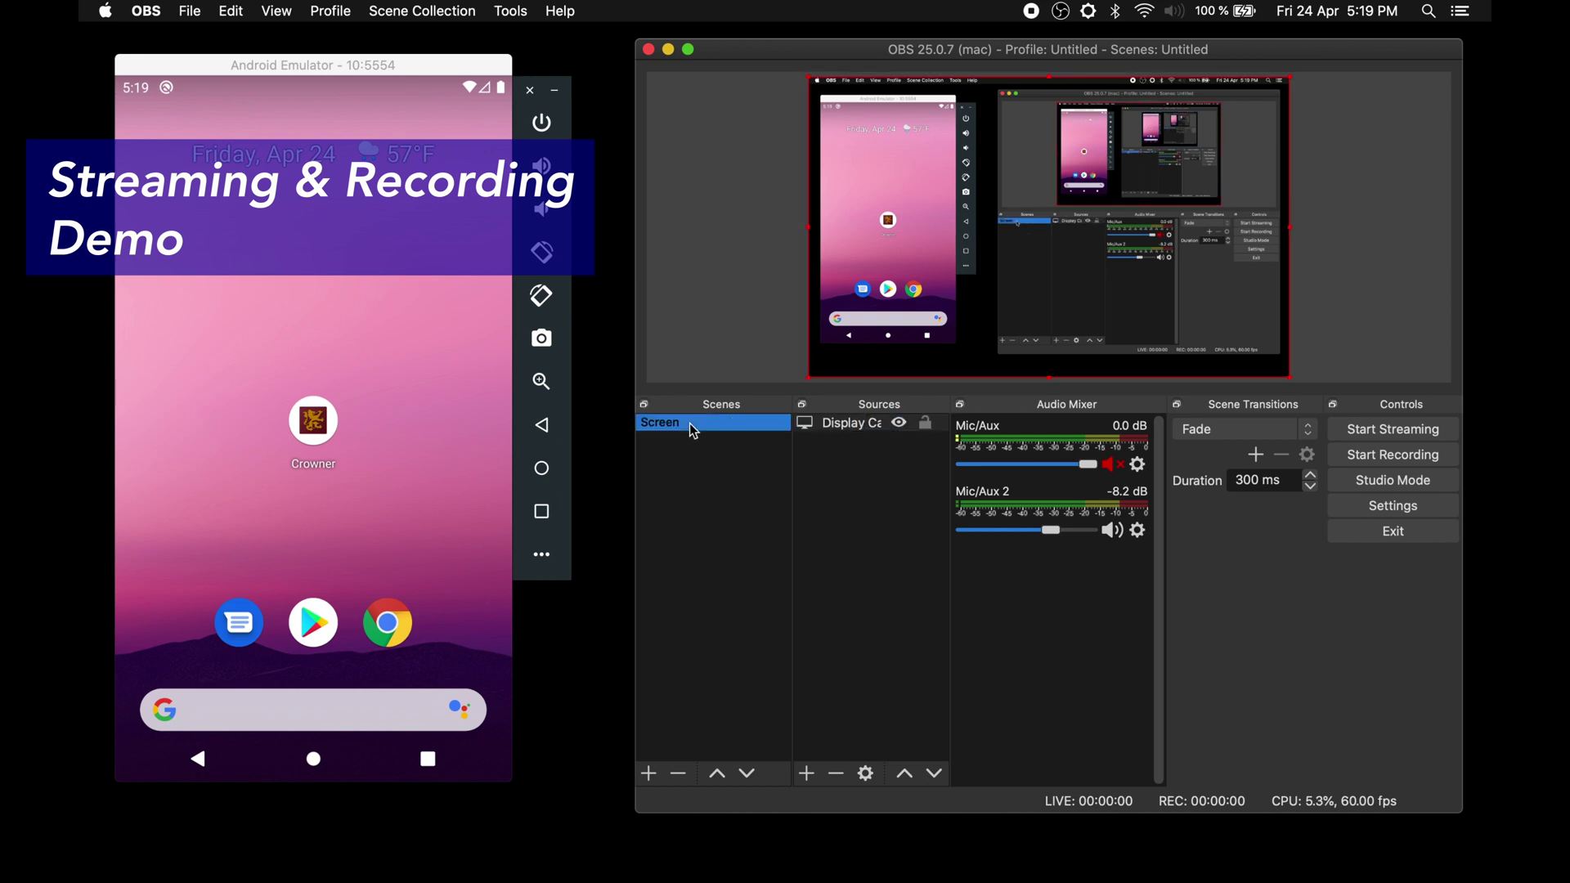
pyautogui.click(649, 773)
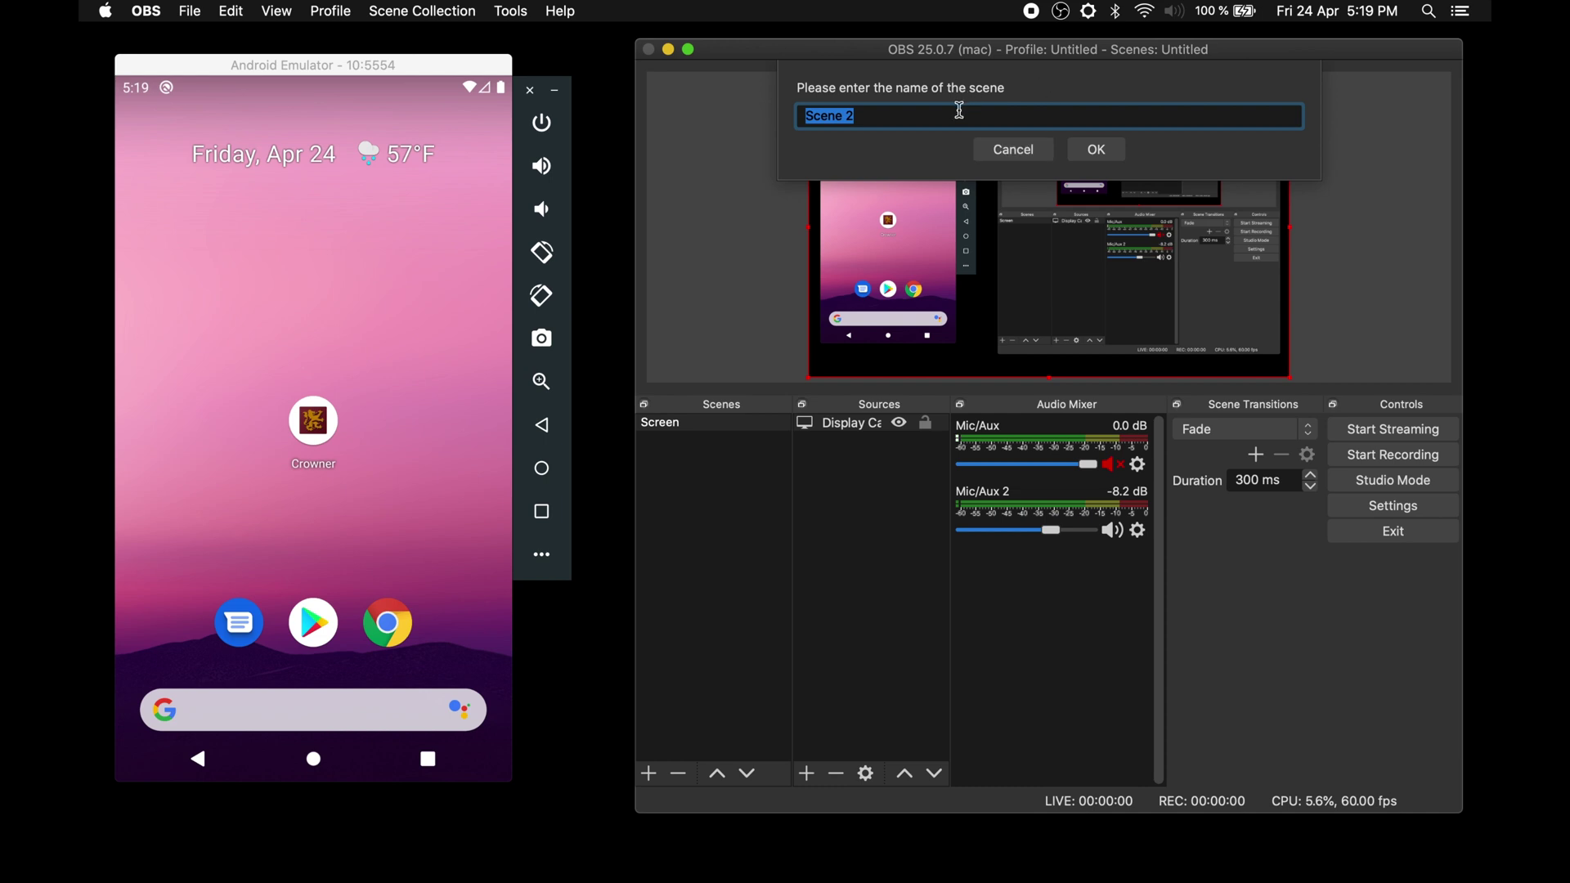
pyautogui.write('Android Em')
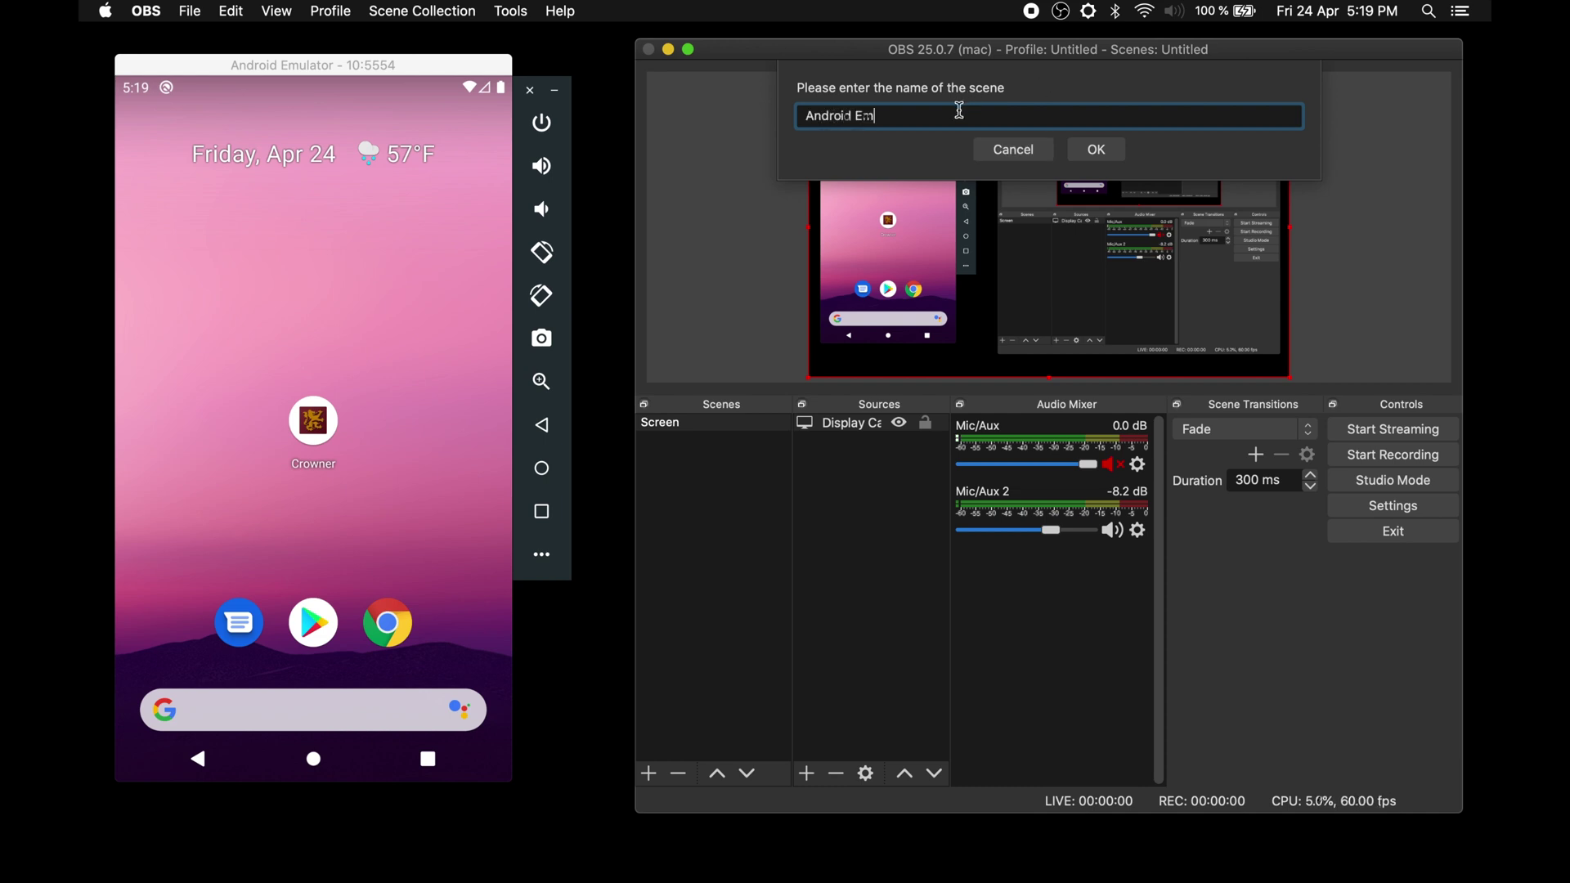
pyautogui.write('ulator')
pyautogui.press('Return')
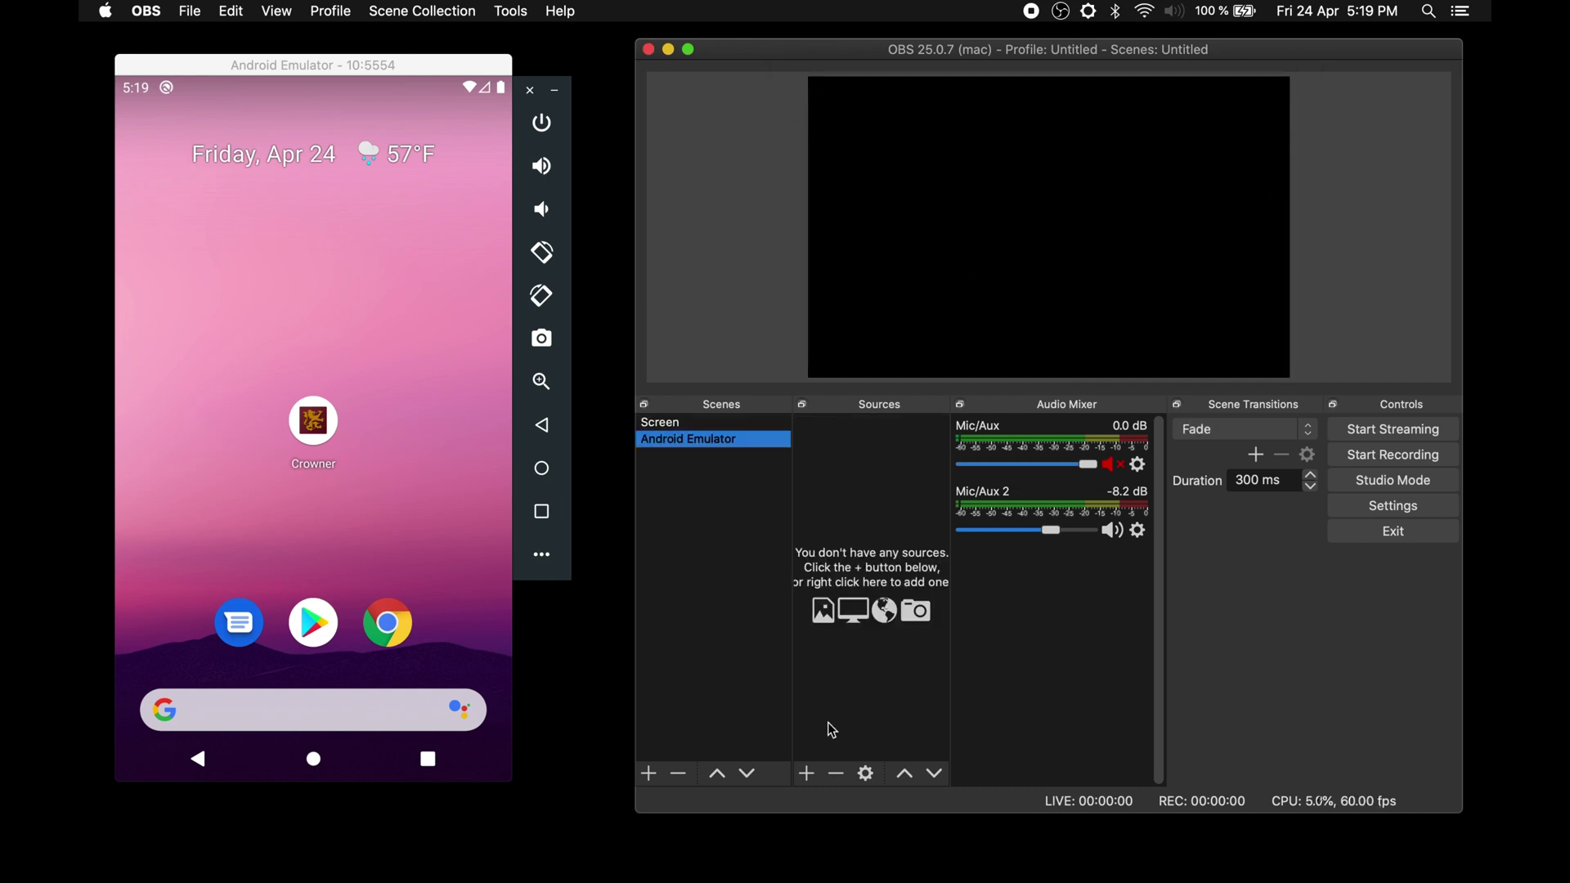
# Add a Window Capture source that captures the Android Emulator window
pyautogui.click(809, 774)
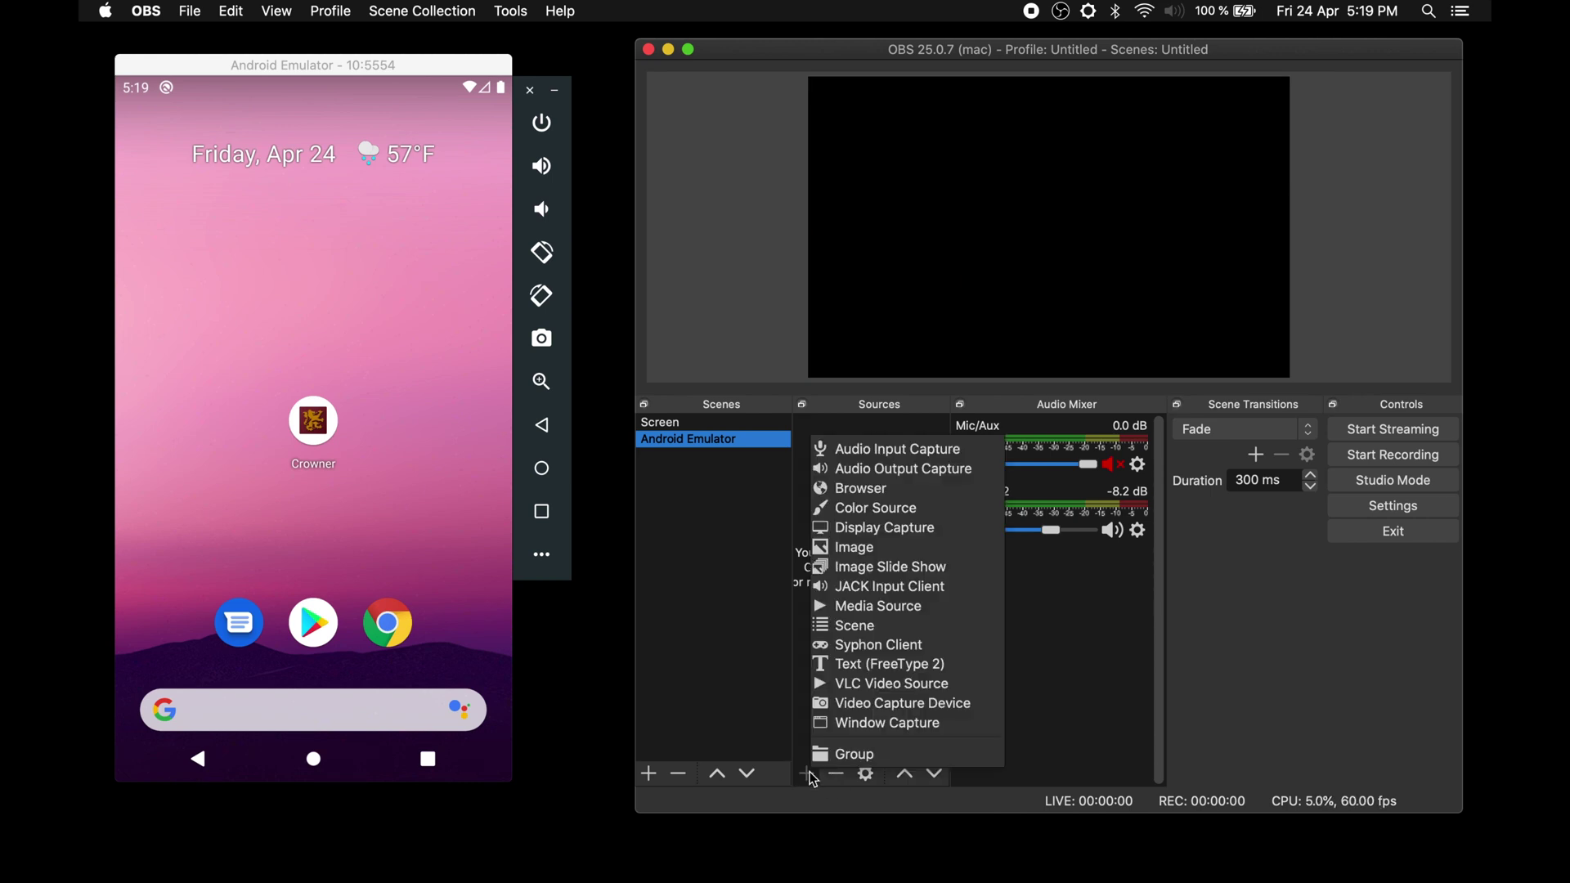
pyautogui.click(874, 723)
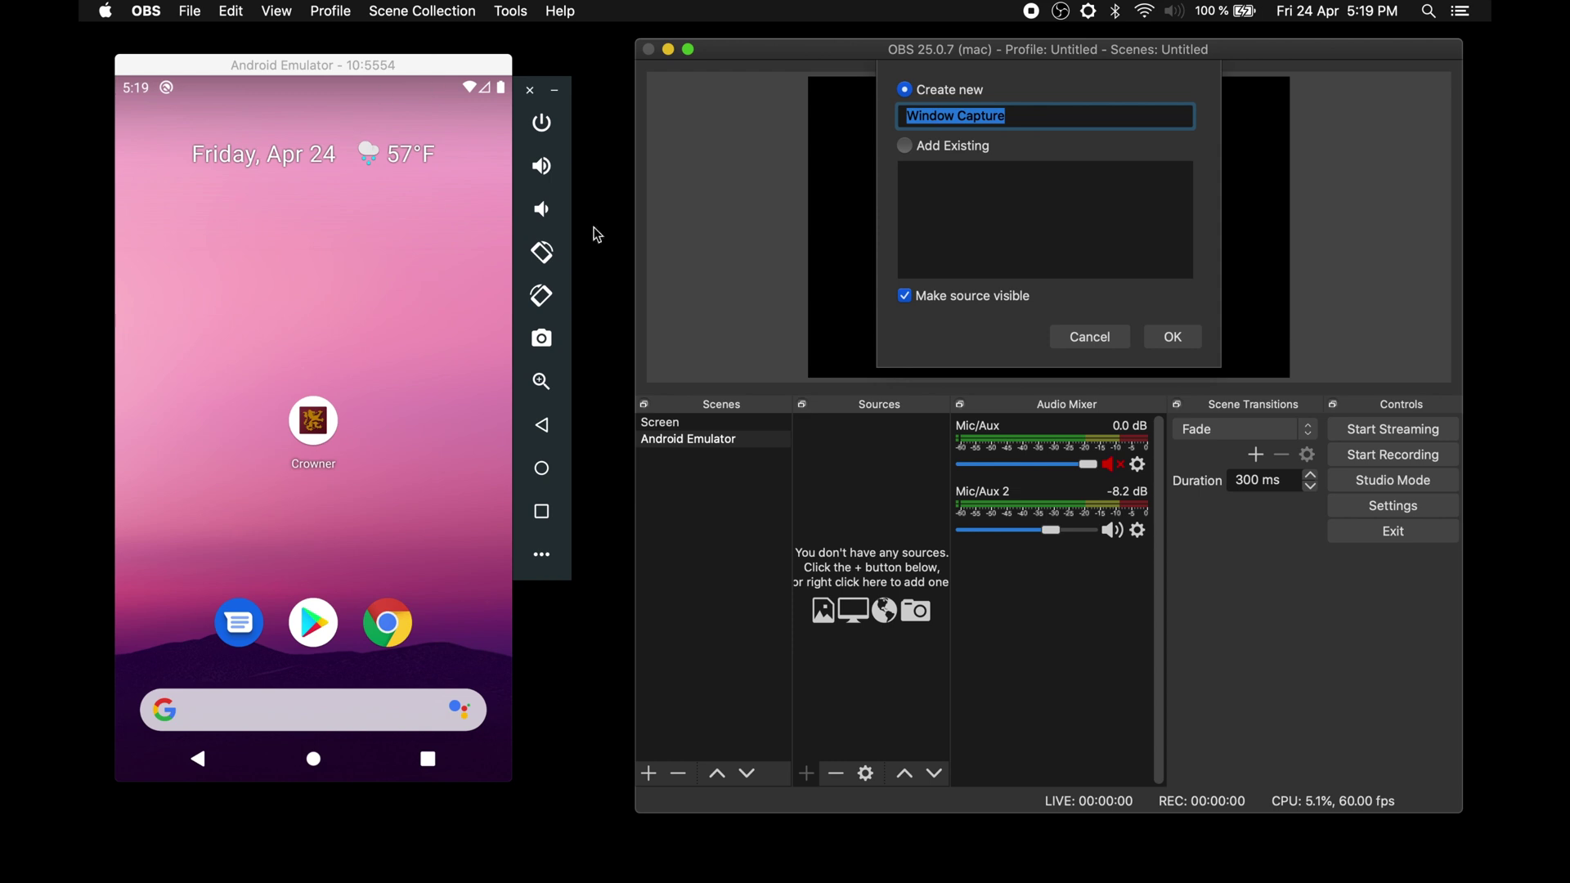
pyautogui.click(1188, 343)
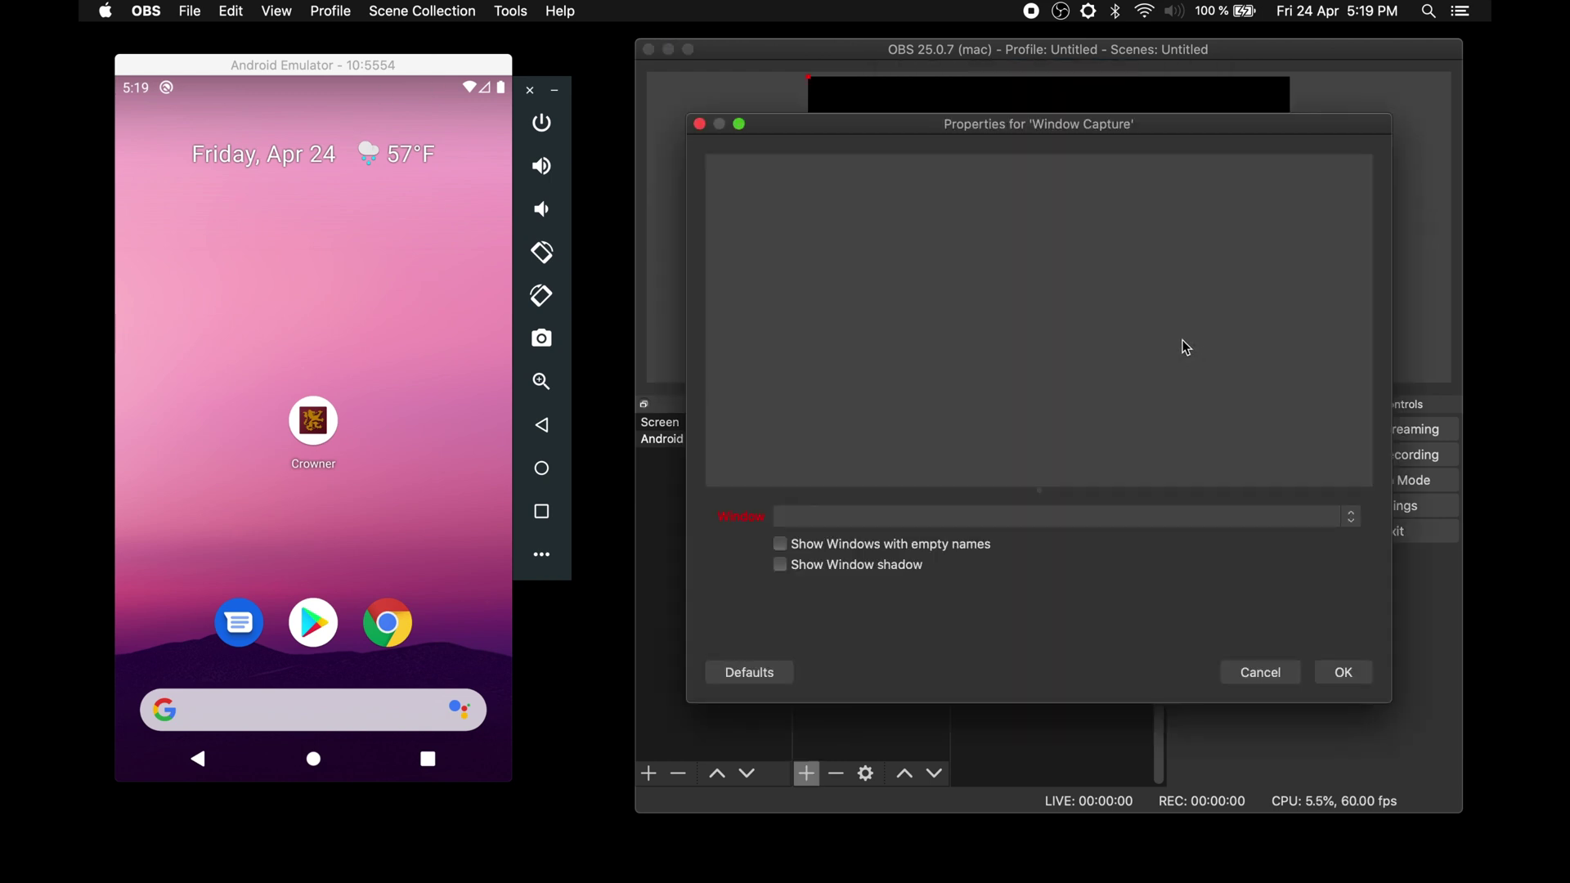
pyautogui.click(965, 517)
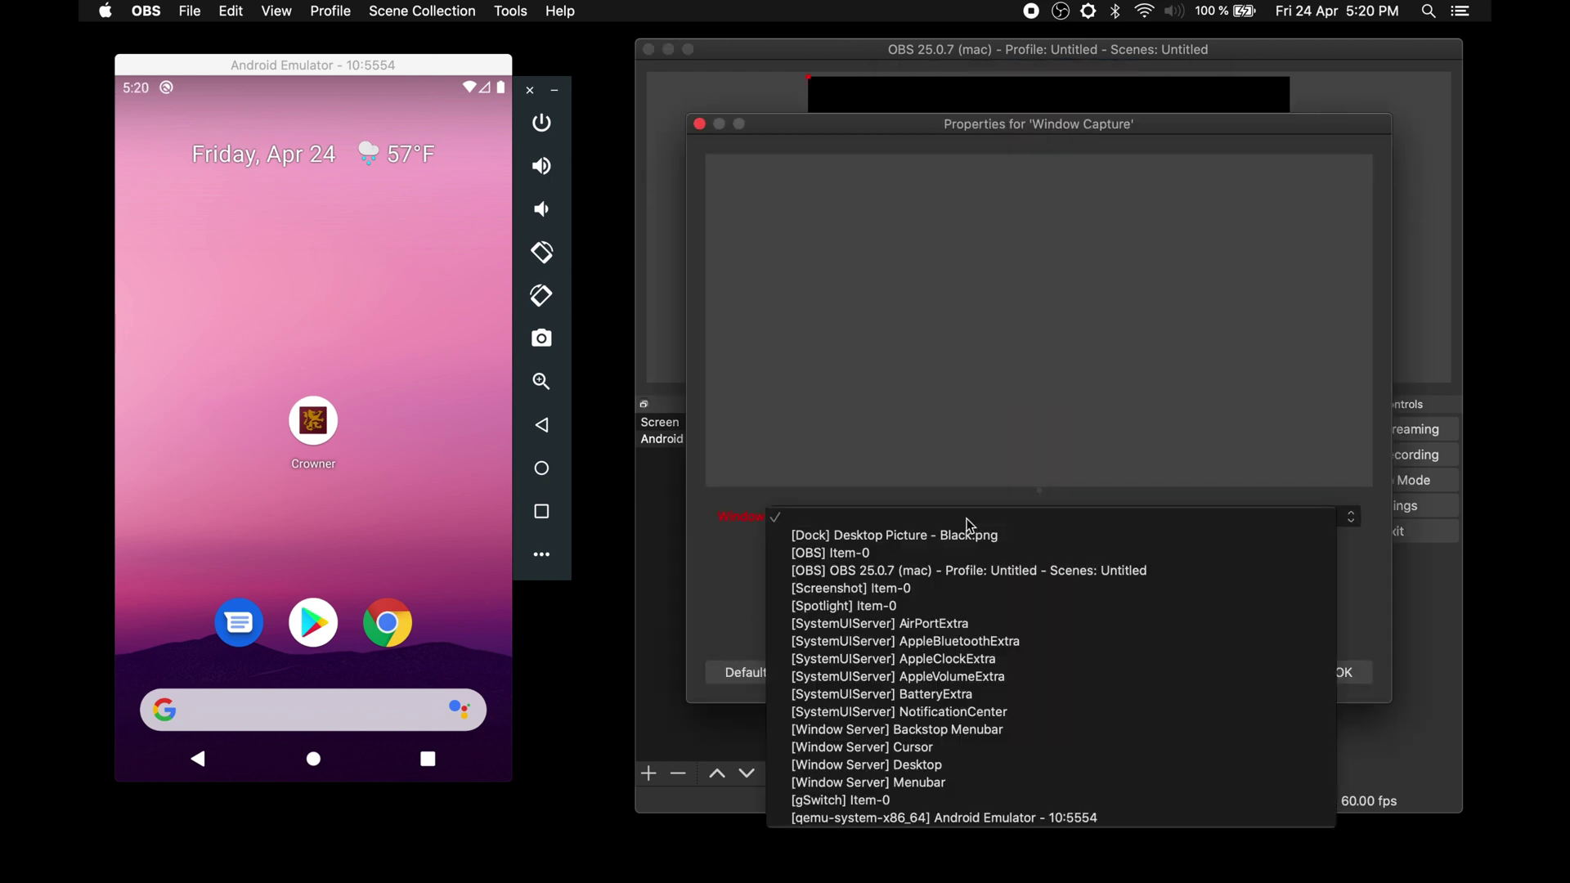
pyautogui.click(1032, 818)
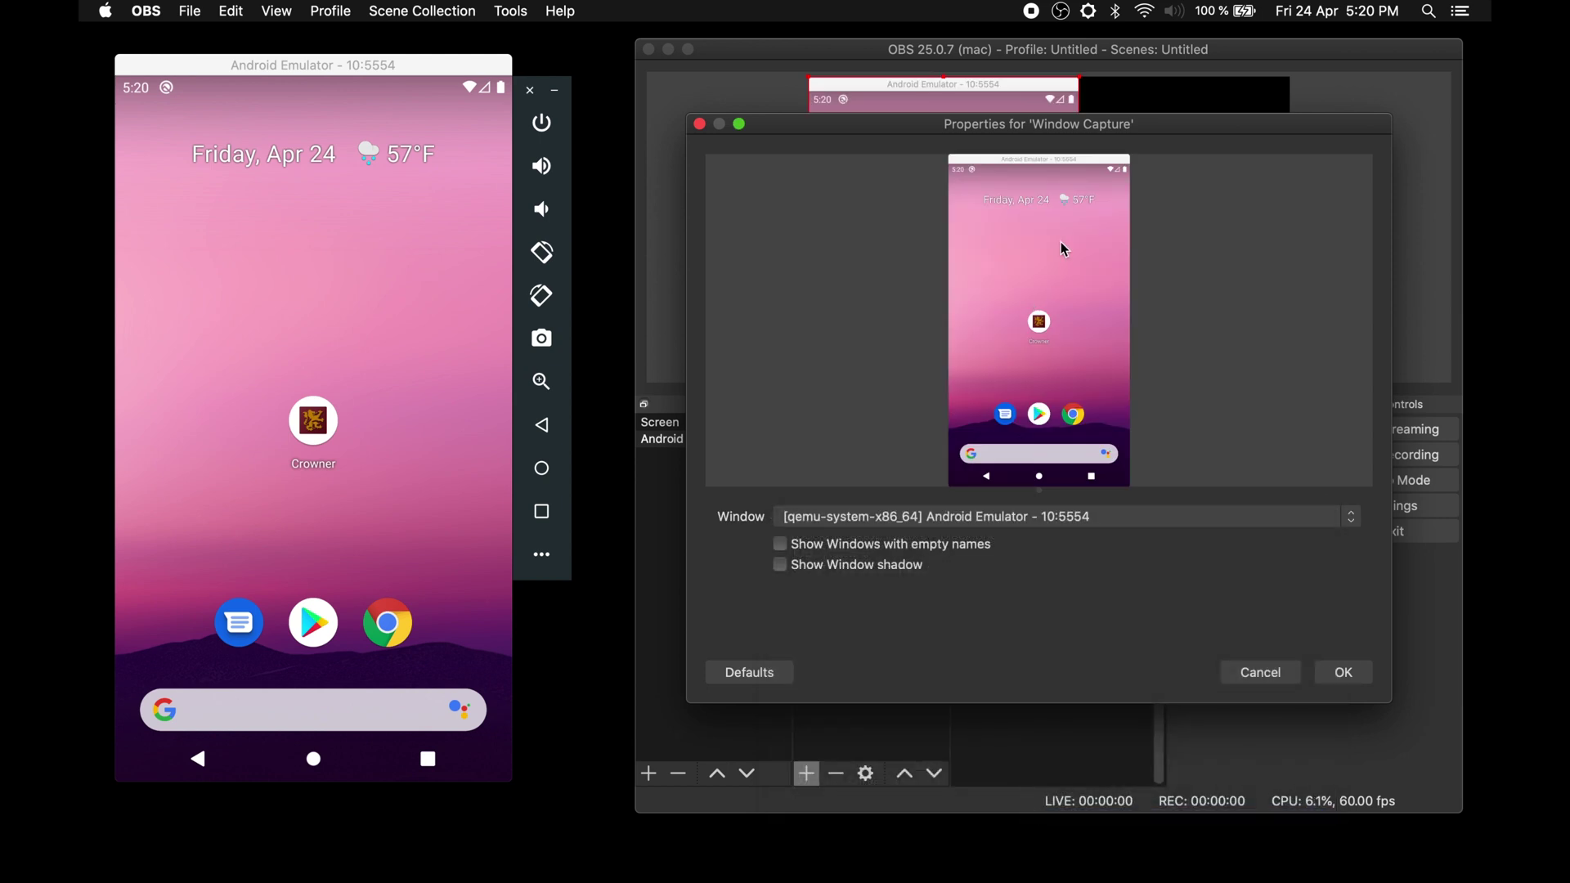
pyautogui.click(1341, 672)
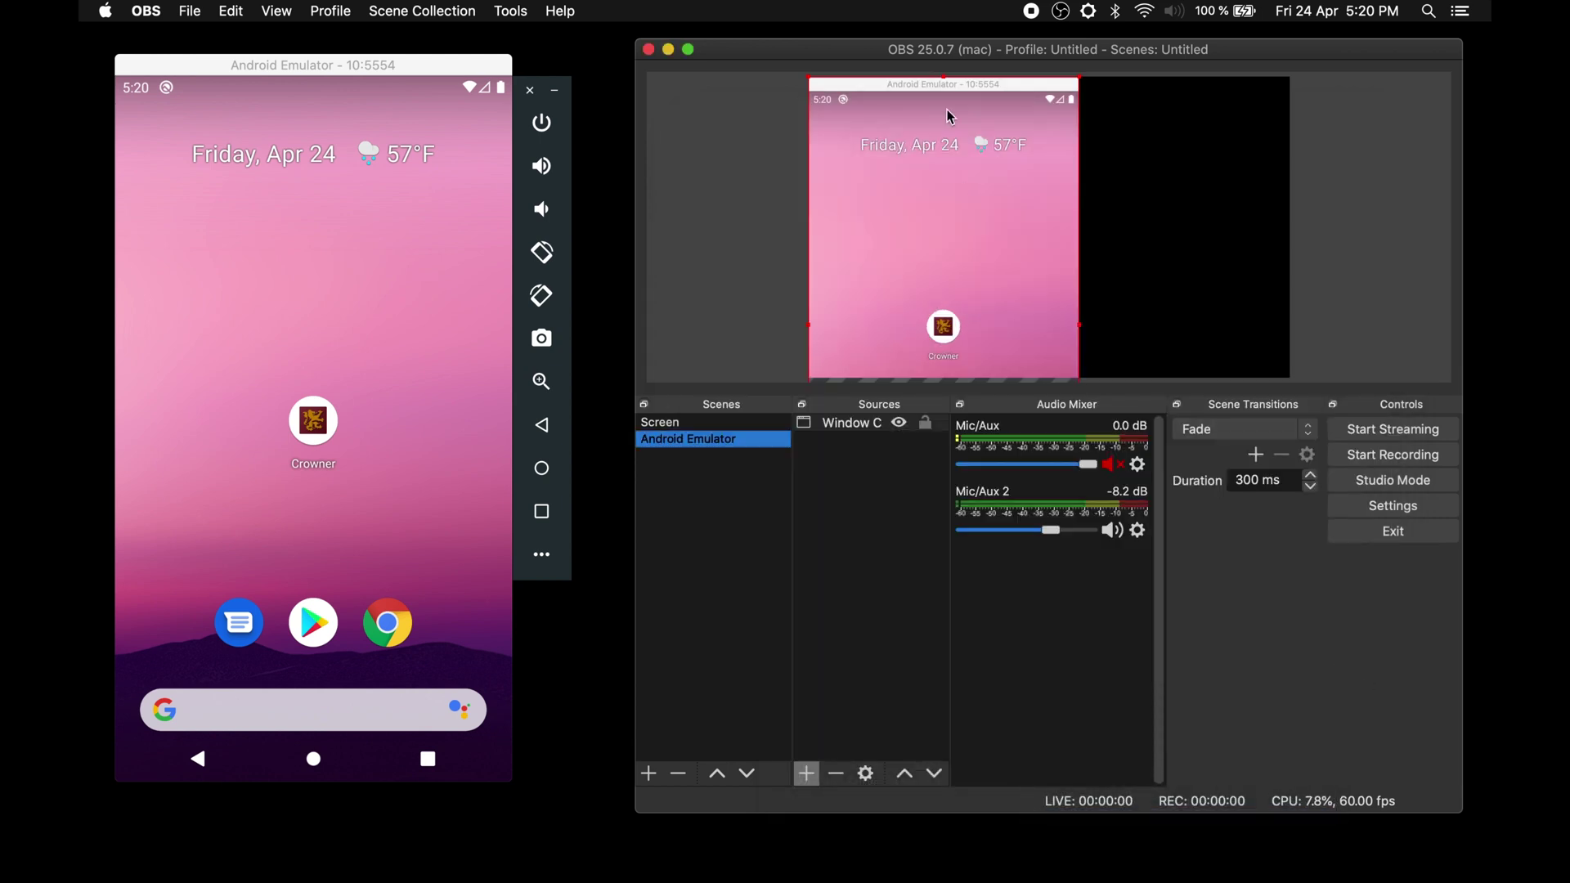
# Resize the emulator capture to full canvas height and centre it in the preview
pyautogui.moveTo(1083, 85); pyautogui.dragTo(977, 269)
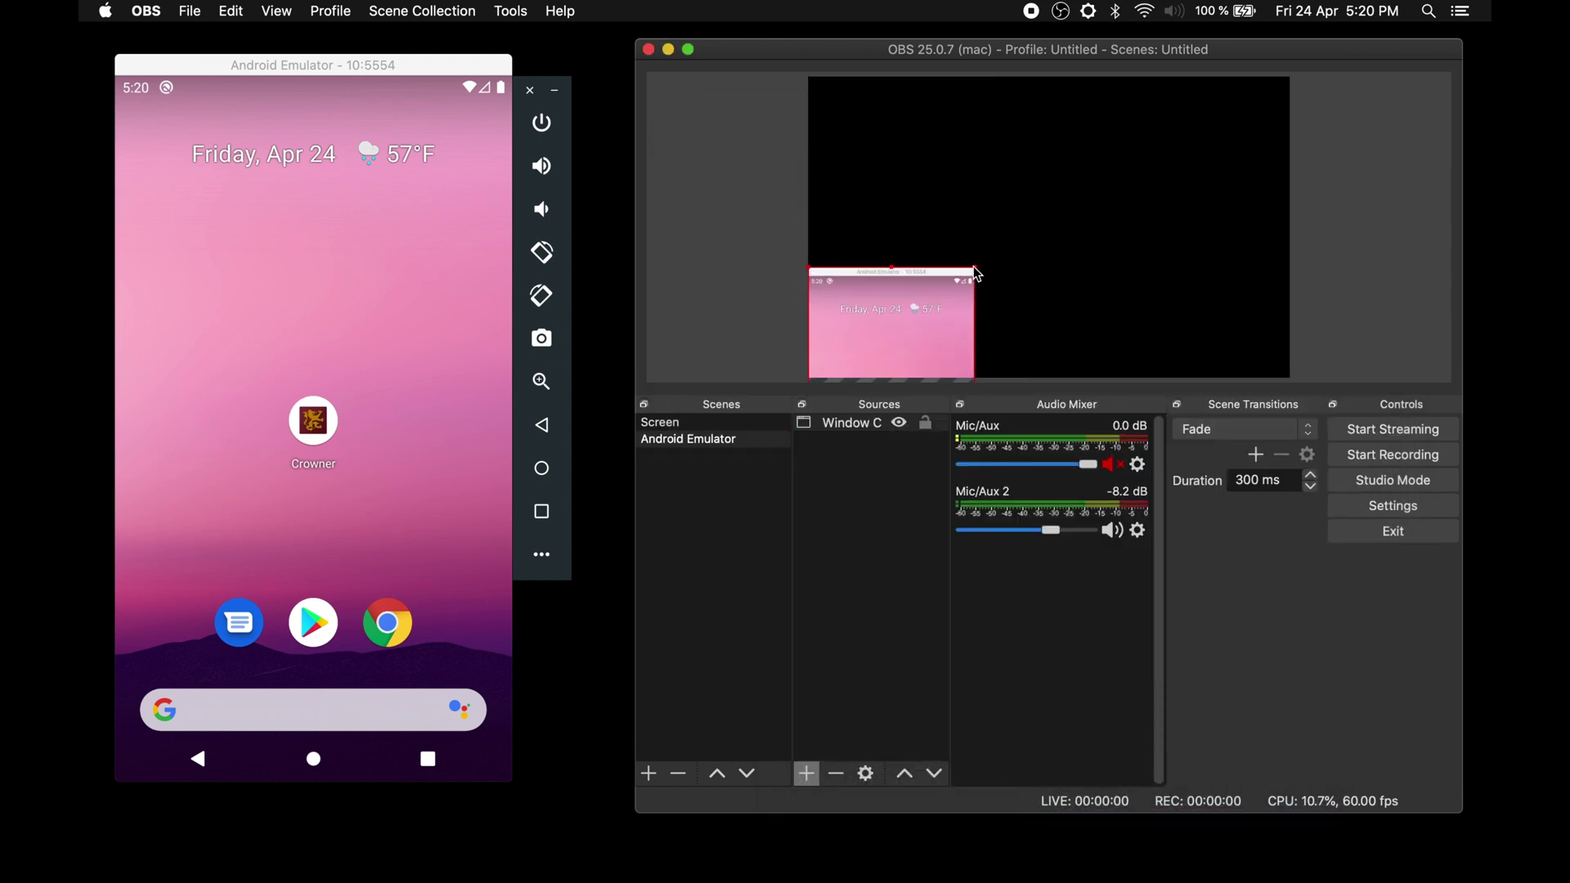
pyautogui.moveTo(921, 329); pyautogui.dragTo(1079, 155)
pyautogui.moveTo(1144, 100); pyautogui.dragTo(1112, 130)
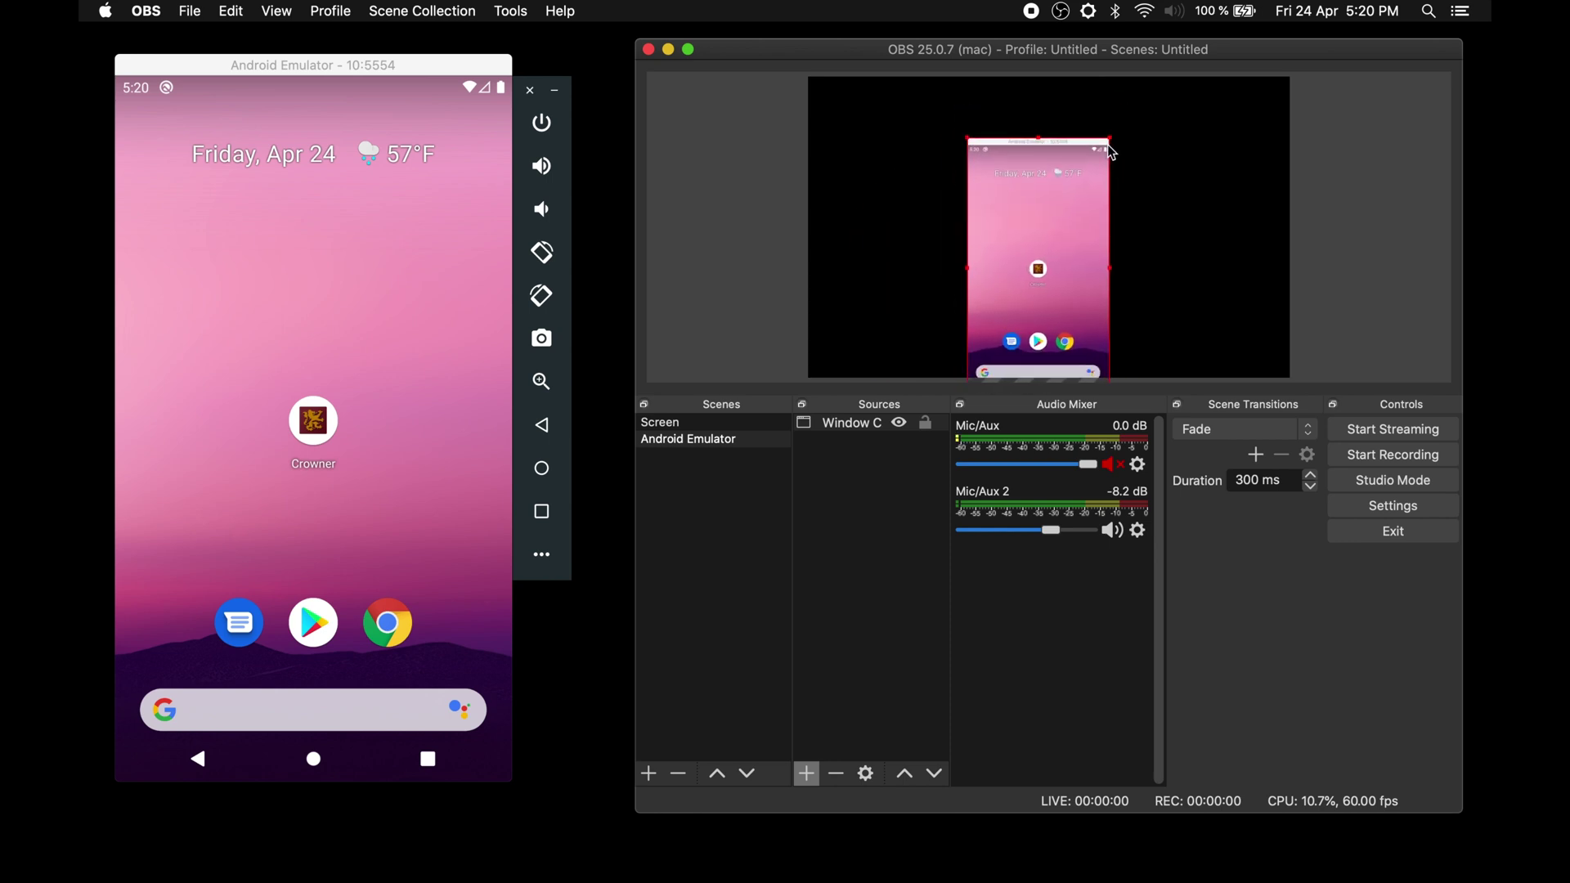
pyautogui.moveTo(1038, 266)
pyautogui.mouseDown()
pyautogui.moveTo(1040, 238)
pyautogui.moveTo(1048, 252)
pyautogui.mouseUp()
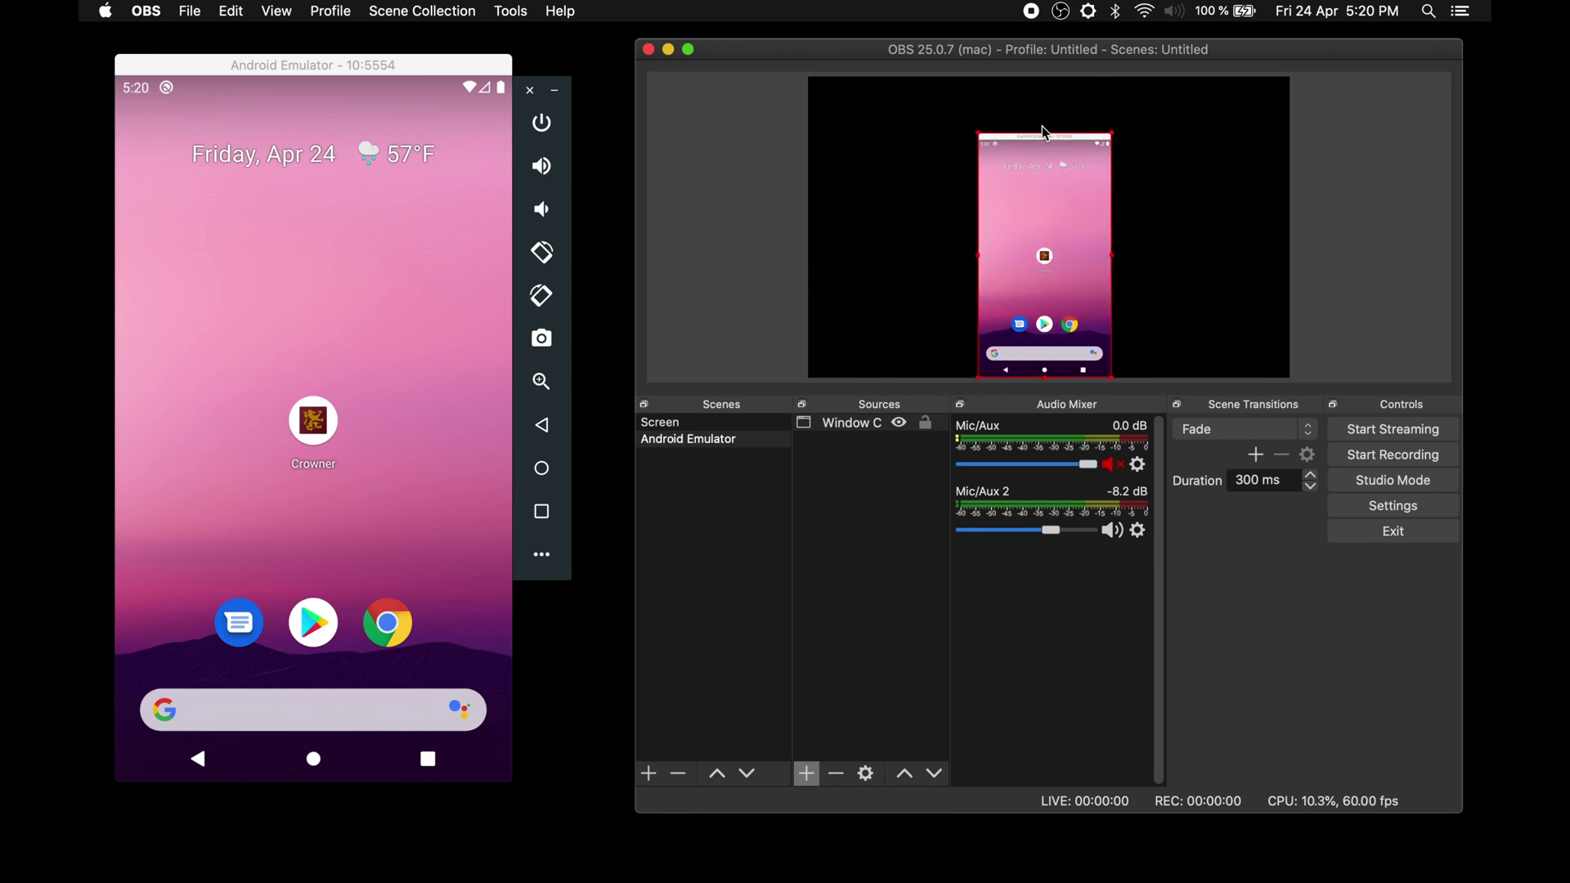
pyautogui.moveTo(1046, 137)
pyautogui.mouseDown()
pyautogui.moveTo(1044, 76)
pyautogui.moveTo(1063, 131)
pyautogui.mouseUp()
pyautogui.click(1177, 147)
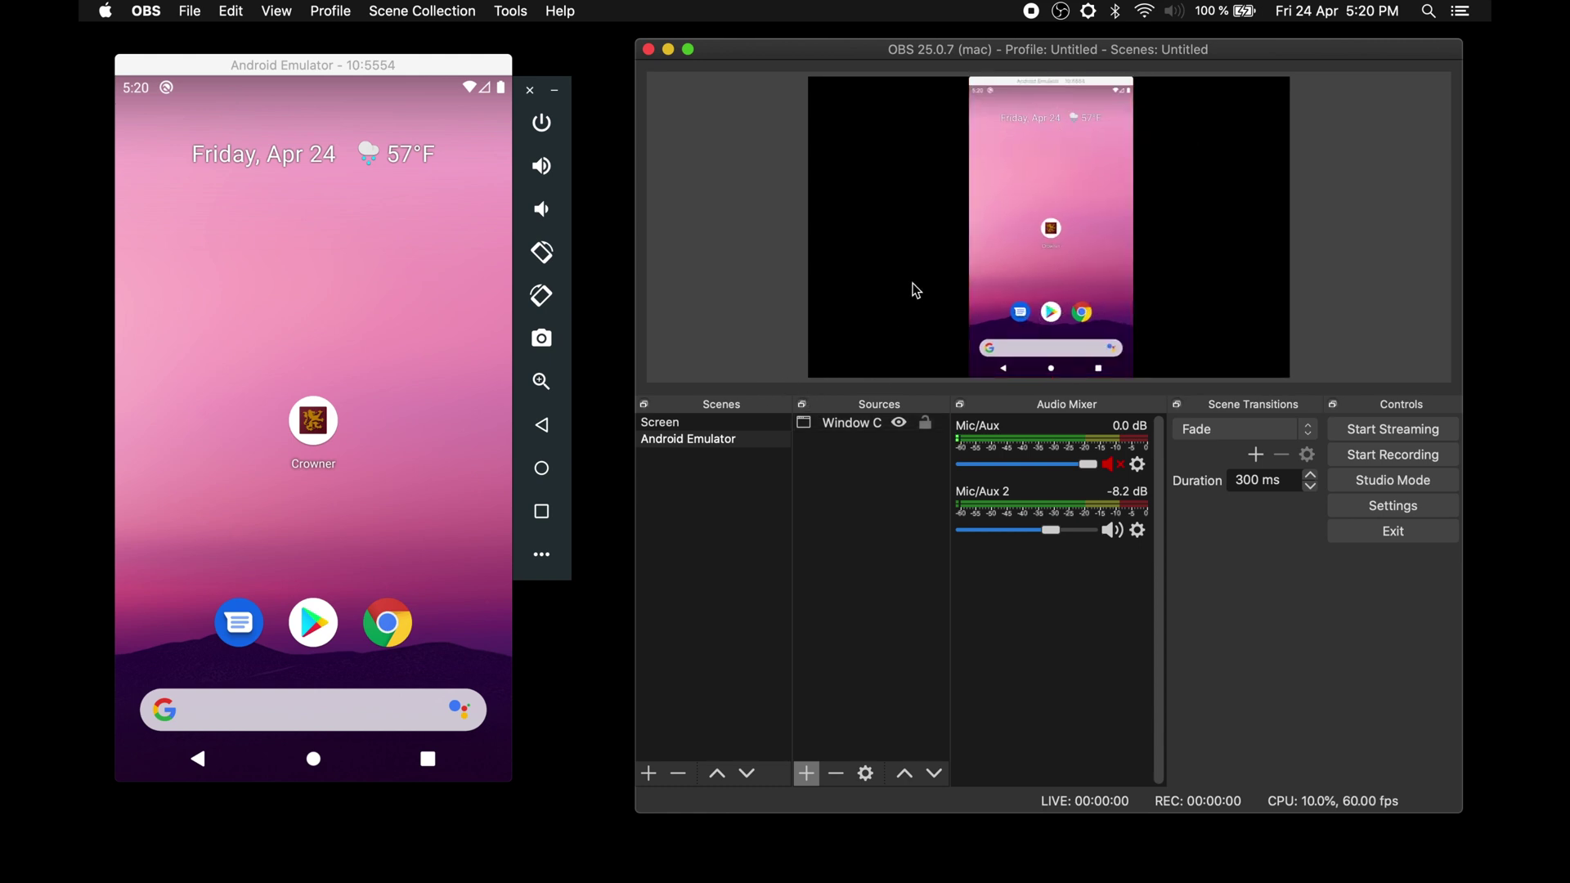
pyautogui.click(370, 318)
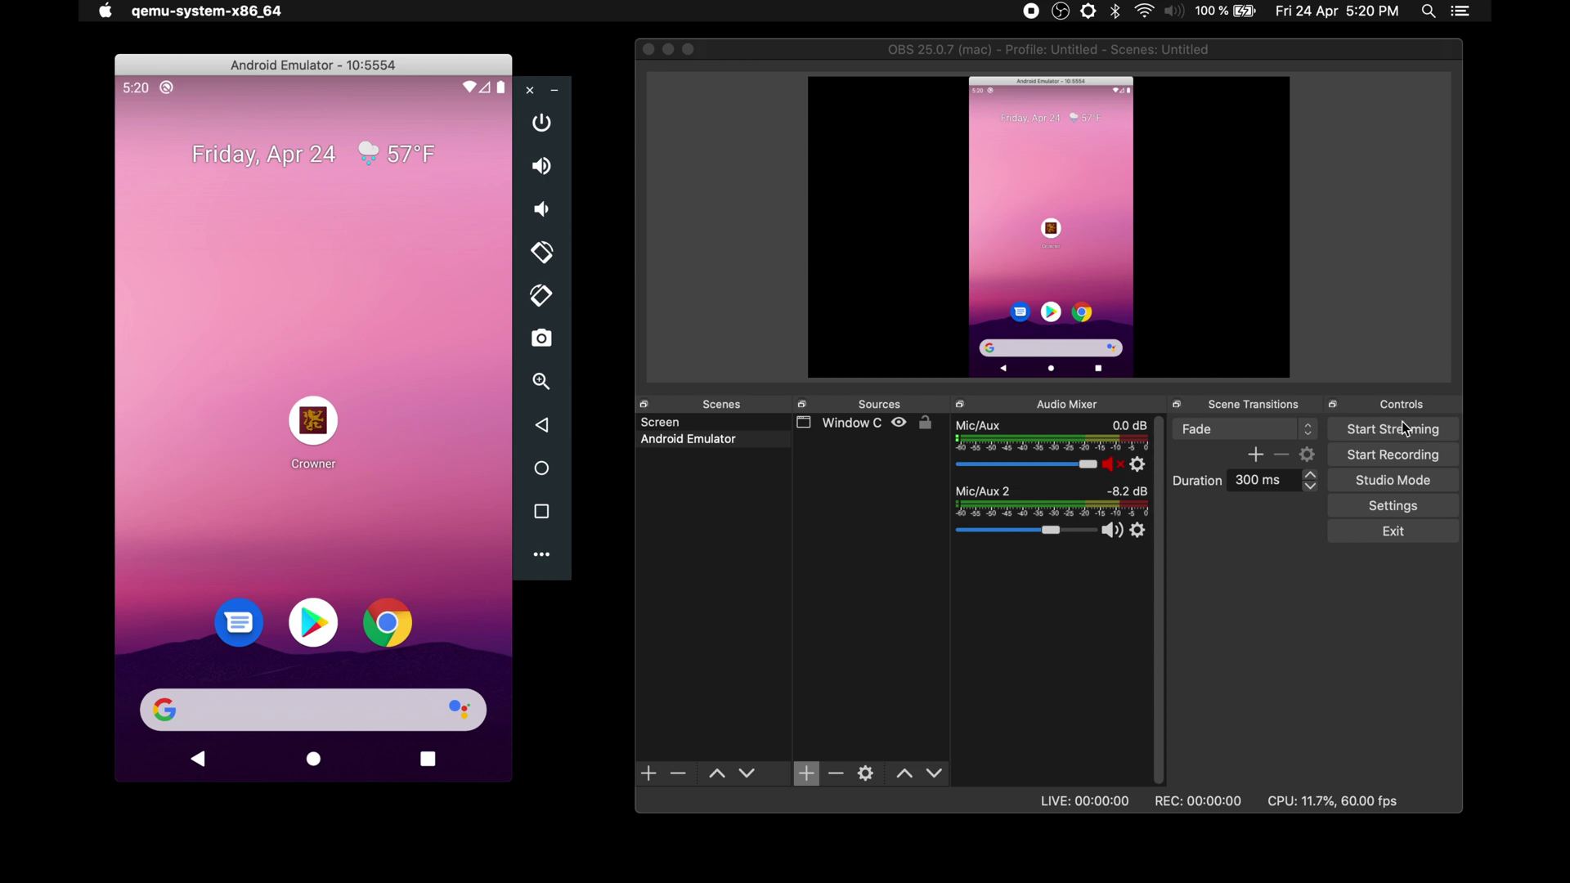
pyautogui.click(1393, 506)
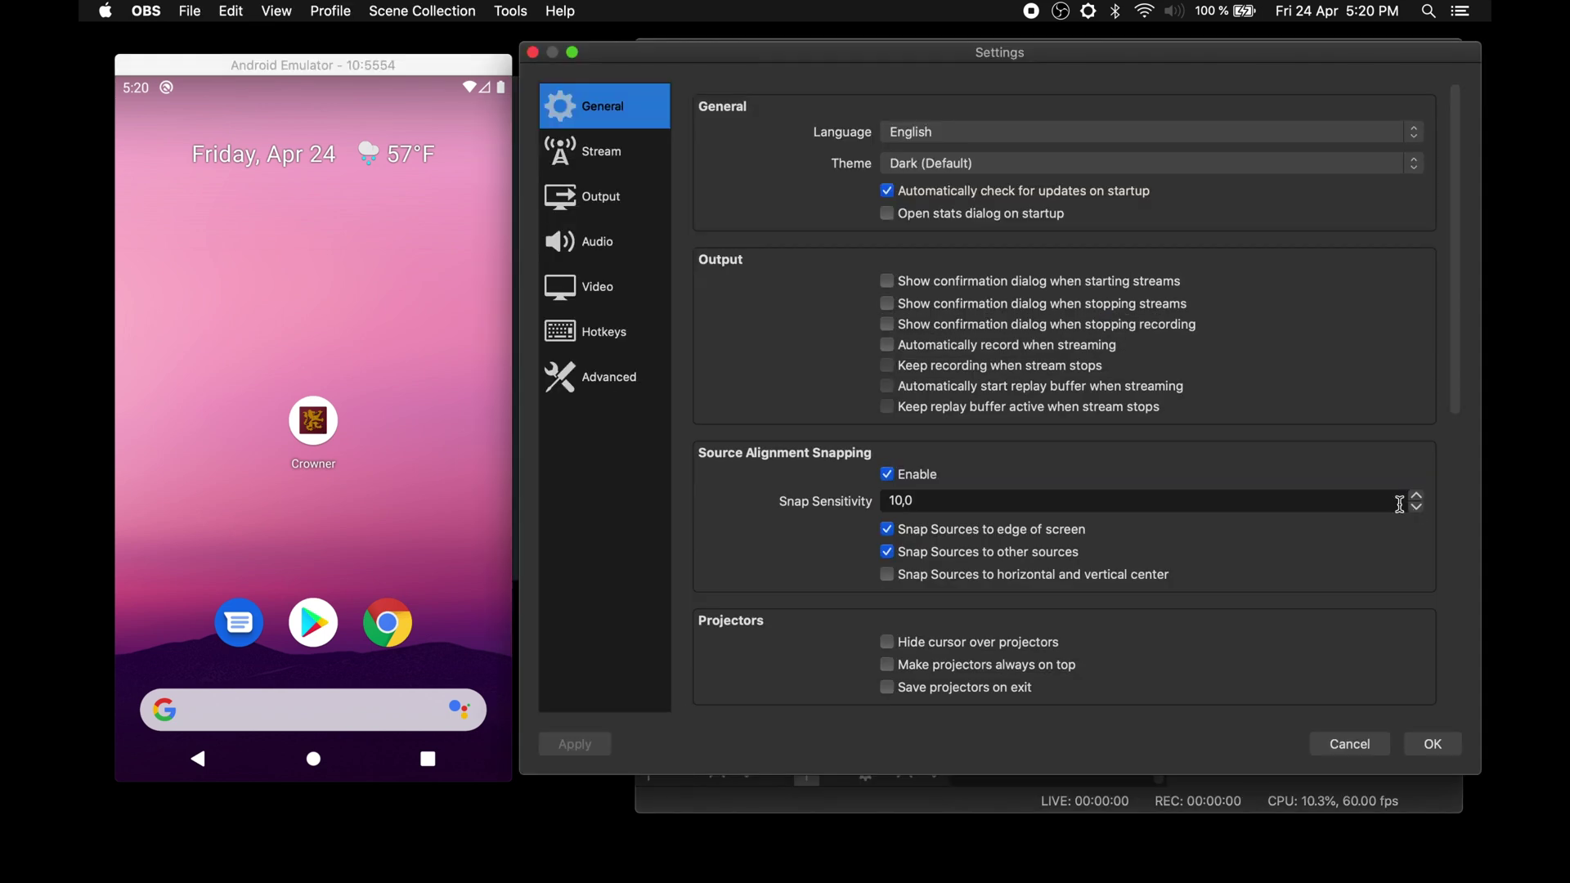
pyautogui.click(600, 153)
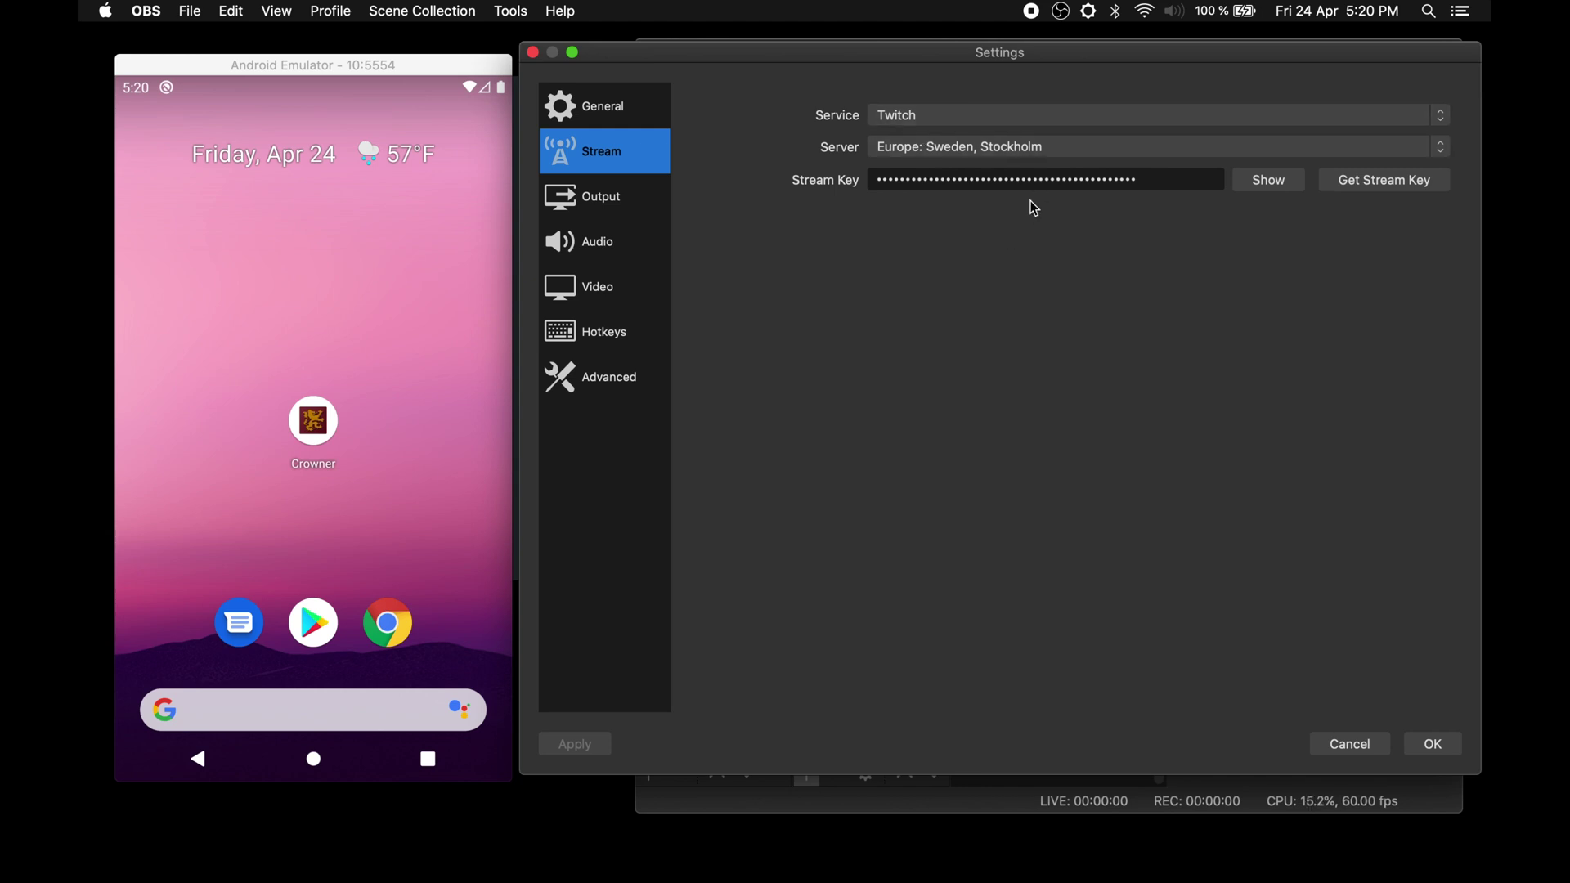
pyautogui.click(601, 202)
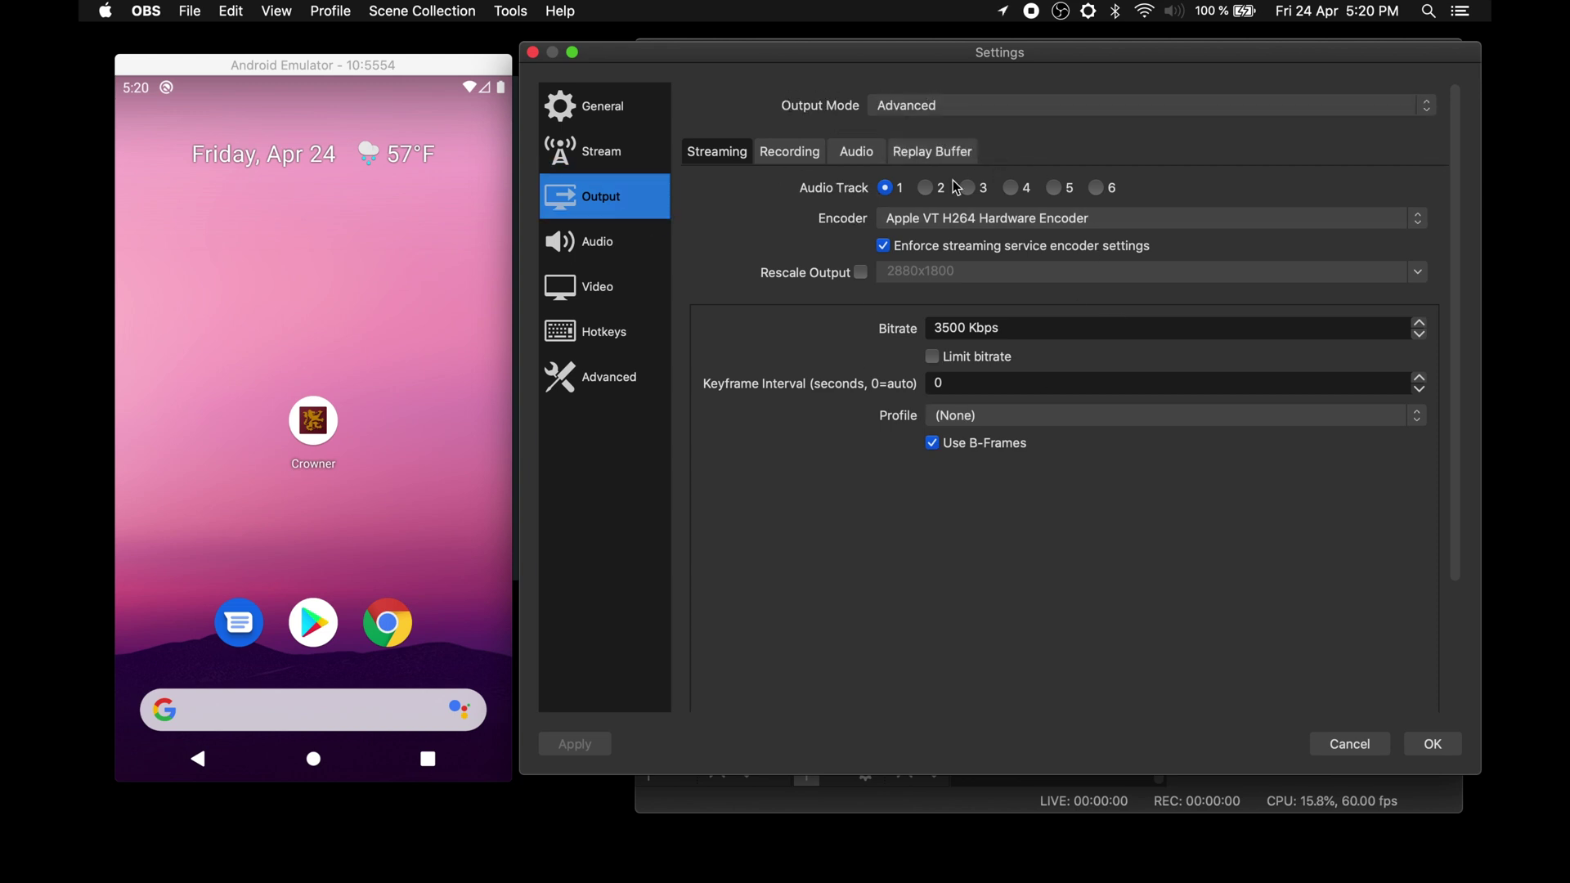
pyautogui.click(533, 53)
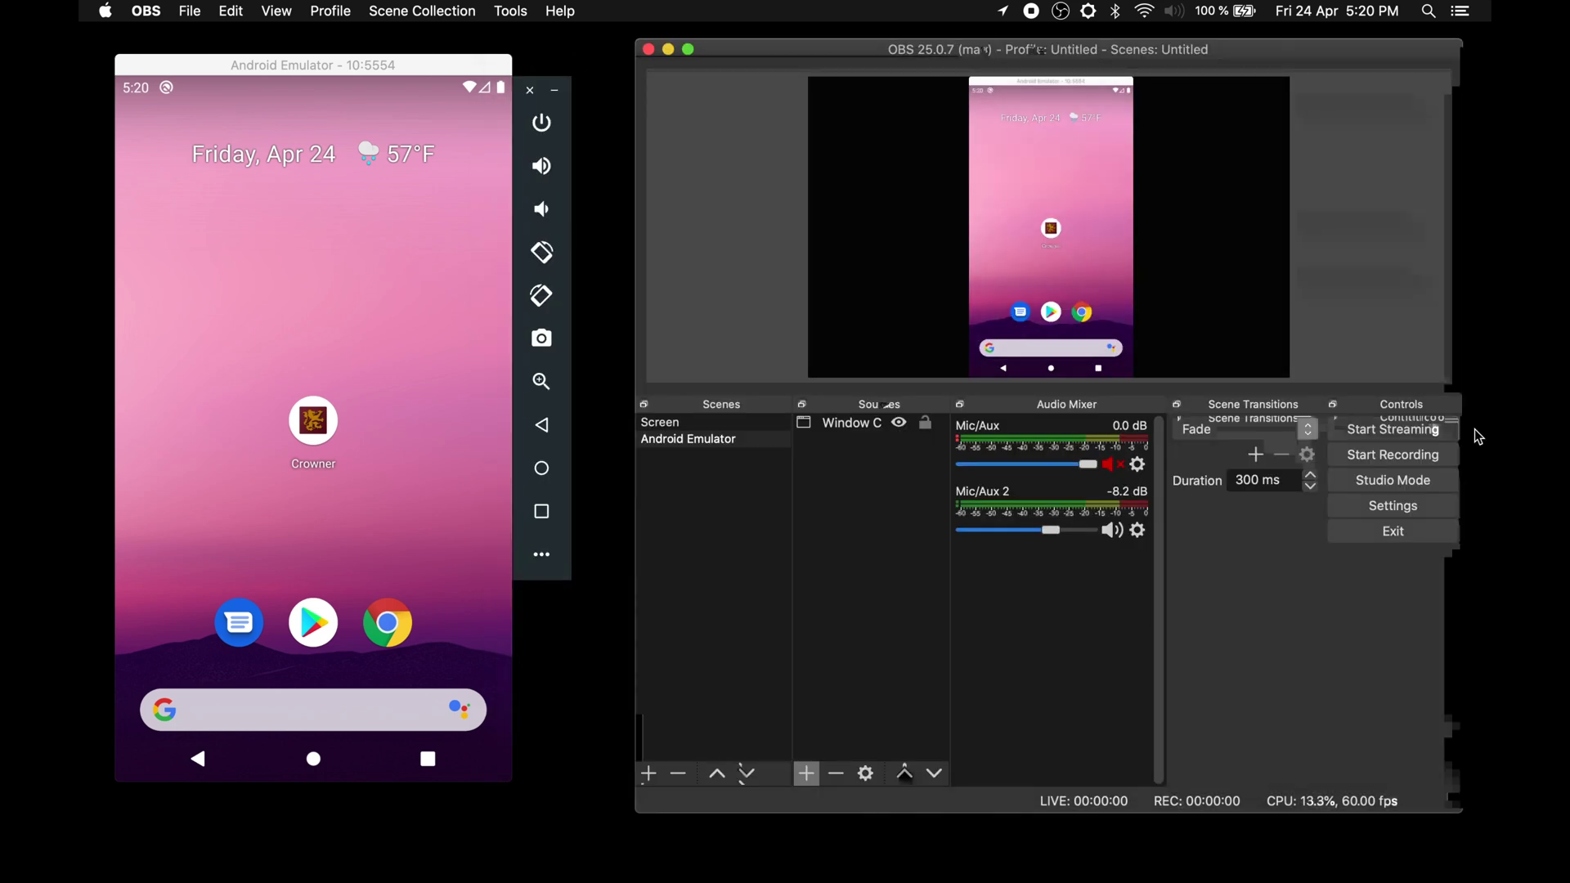
# Start the live stream and recording, then launch the Crowner game on the emulator
pyautogui.click(1423, 431)
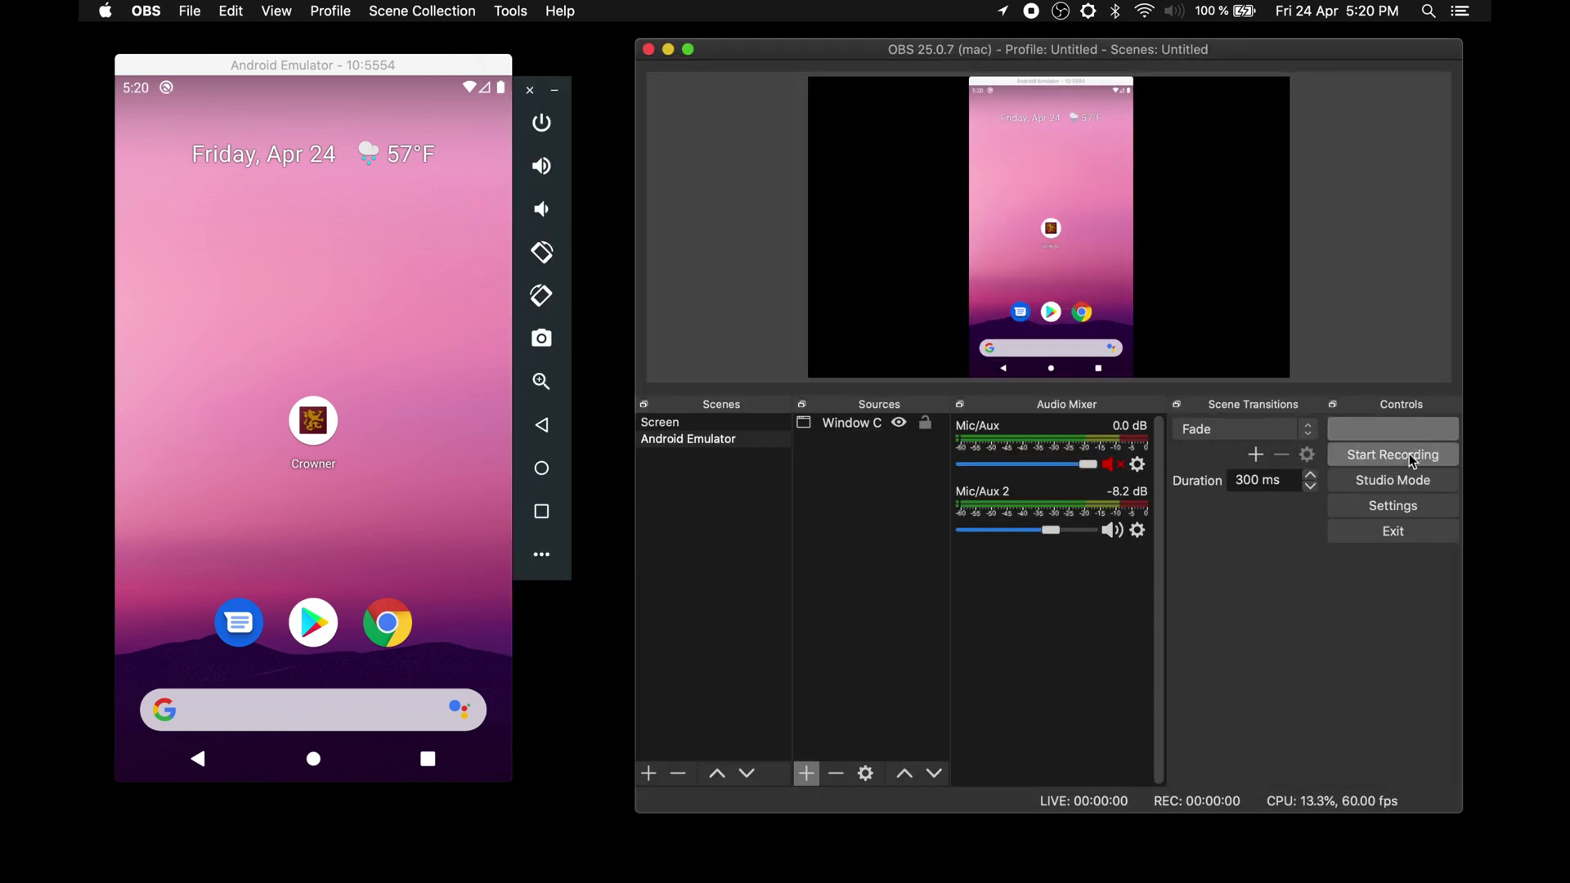
pyautogui.click(1420, 457)
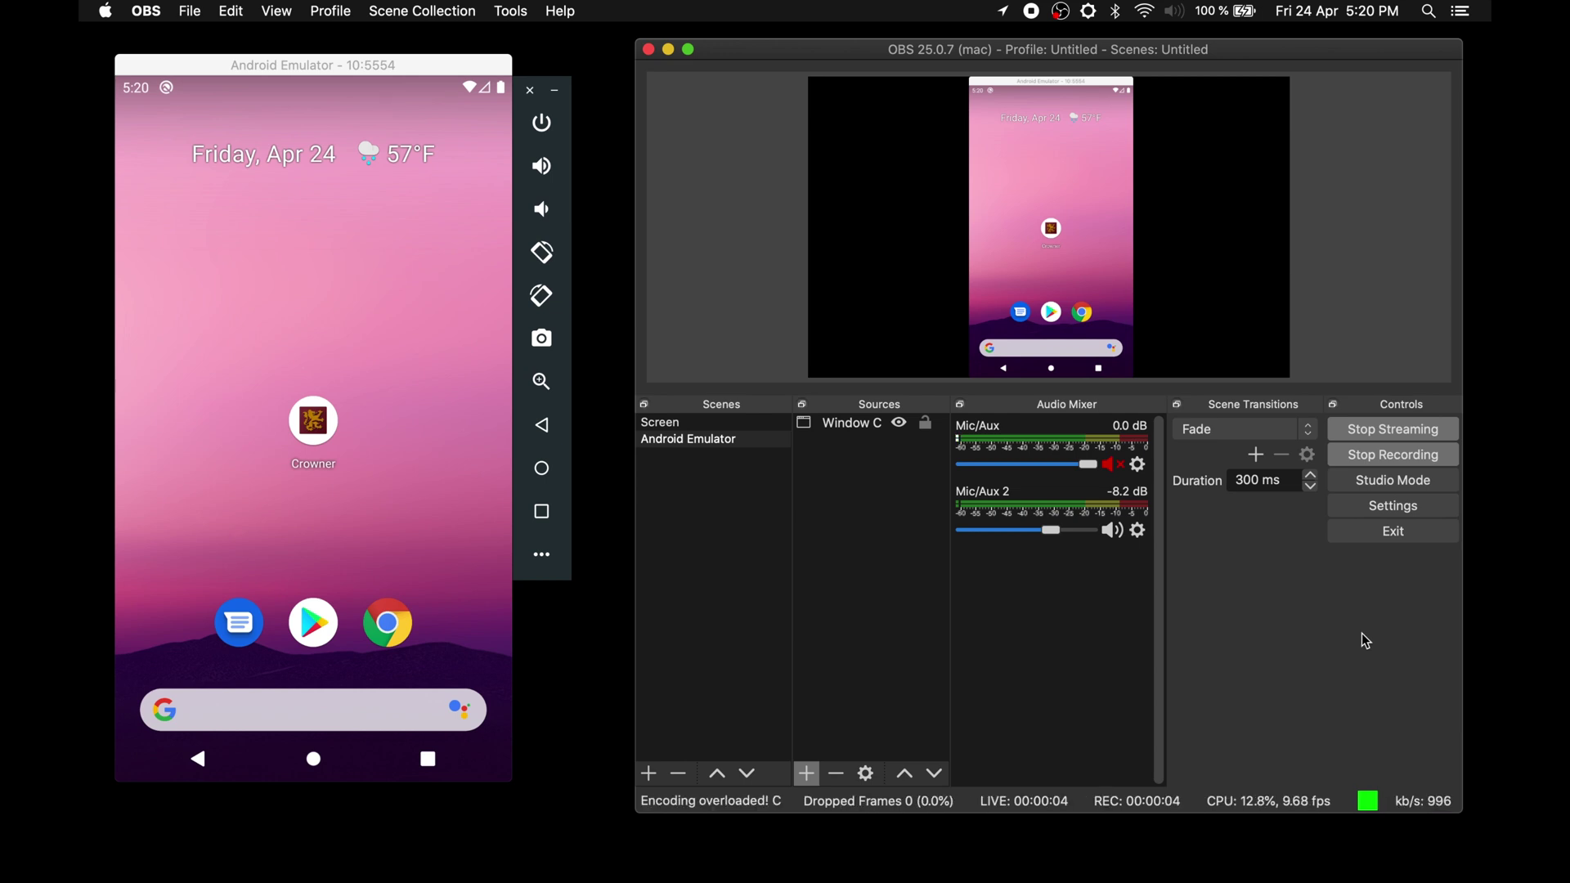
pyautogui.click(314, 421)
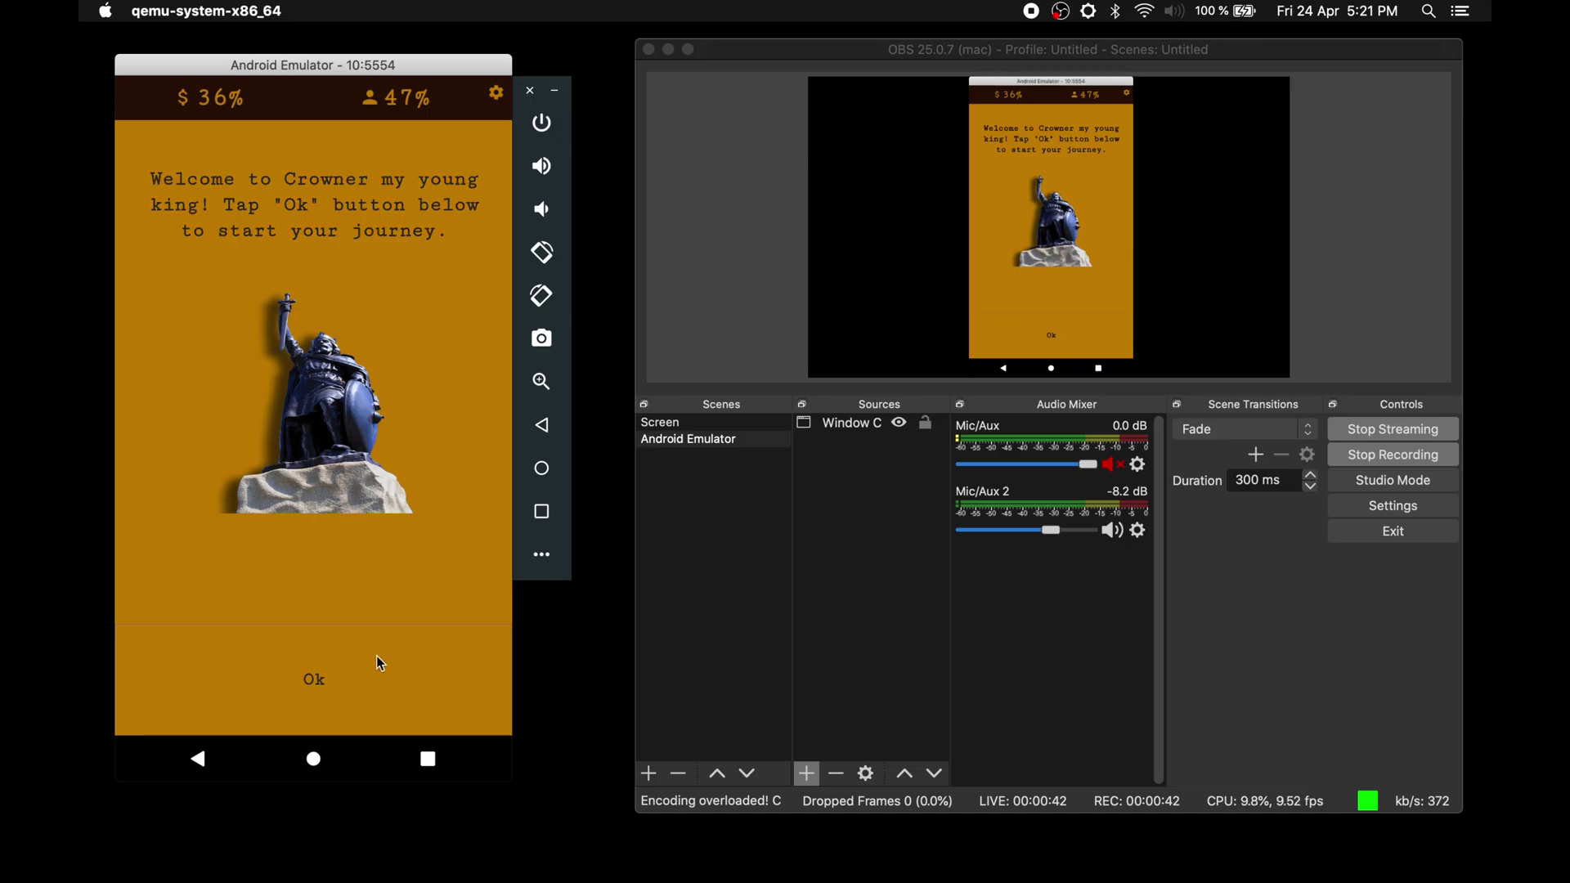
# Go through Crowner's welcome and tutorial messages and confirm being ready to rule
pyautogui.click(330, 661)
pyautogui.click(306, 645)
pyautogui.click(327, 649)
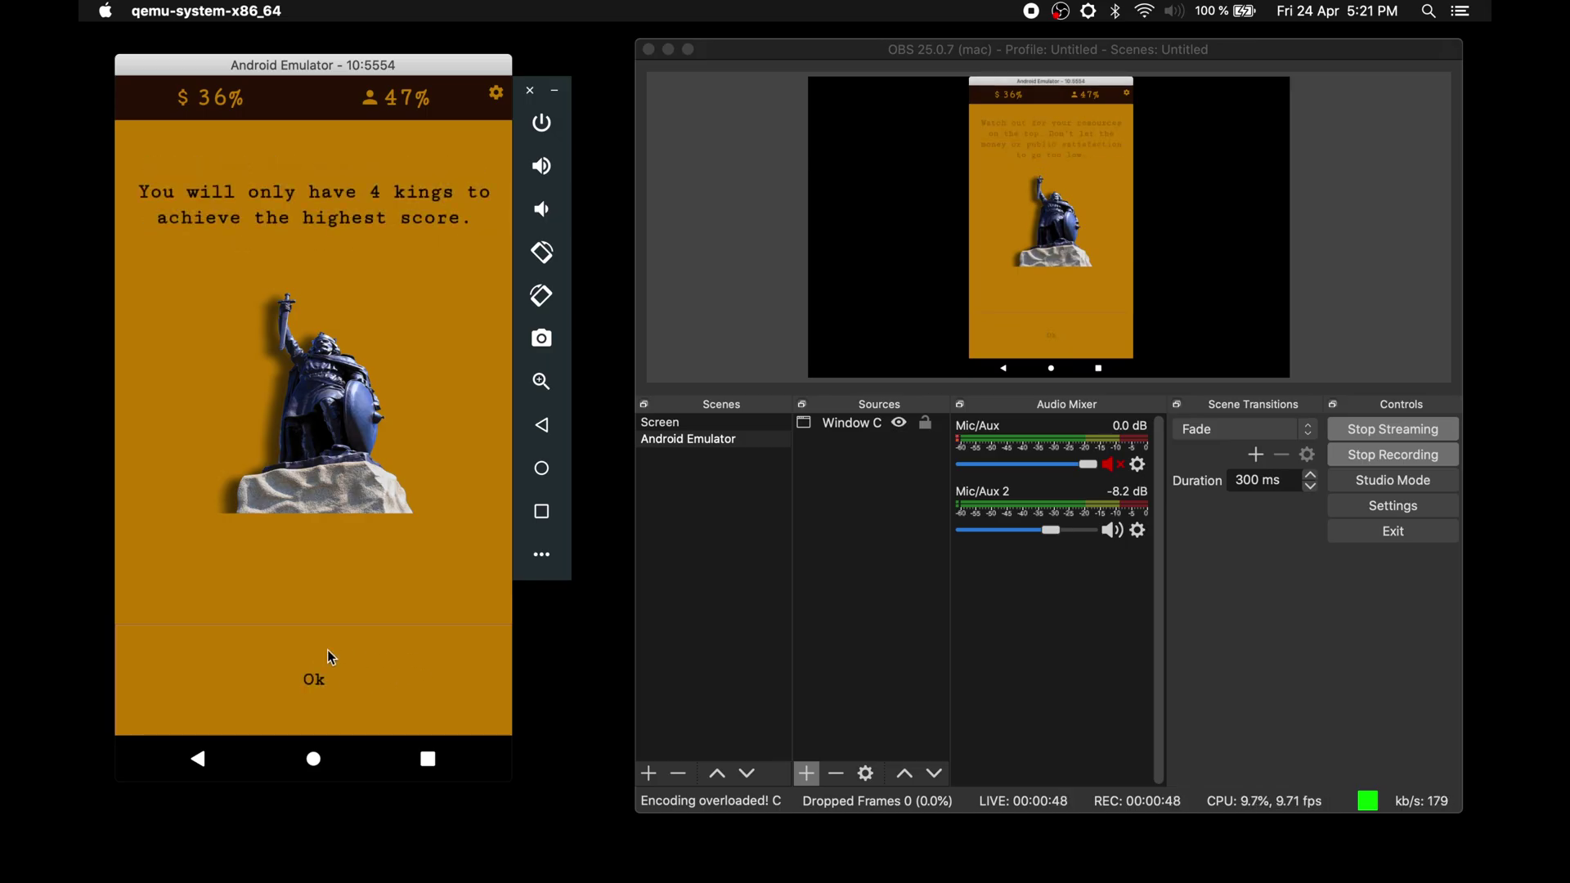
pyautogui.click(302, 668)
pyautogui.click(228, 676)
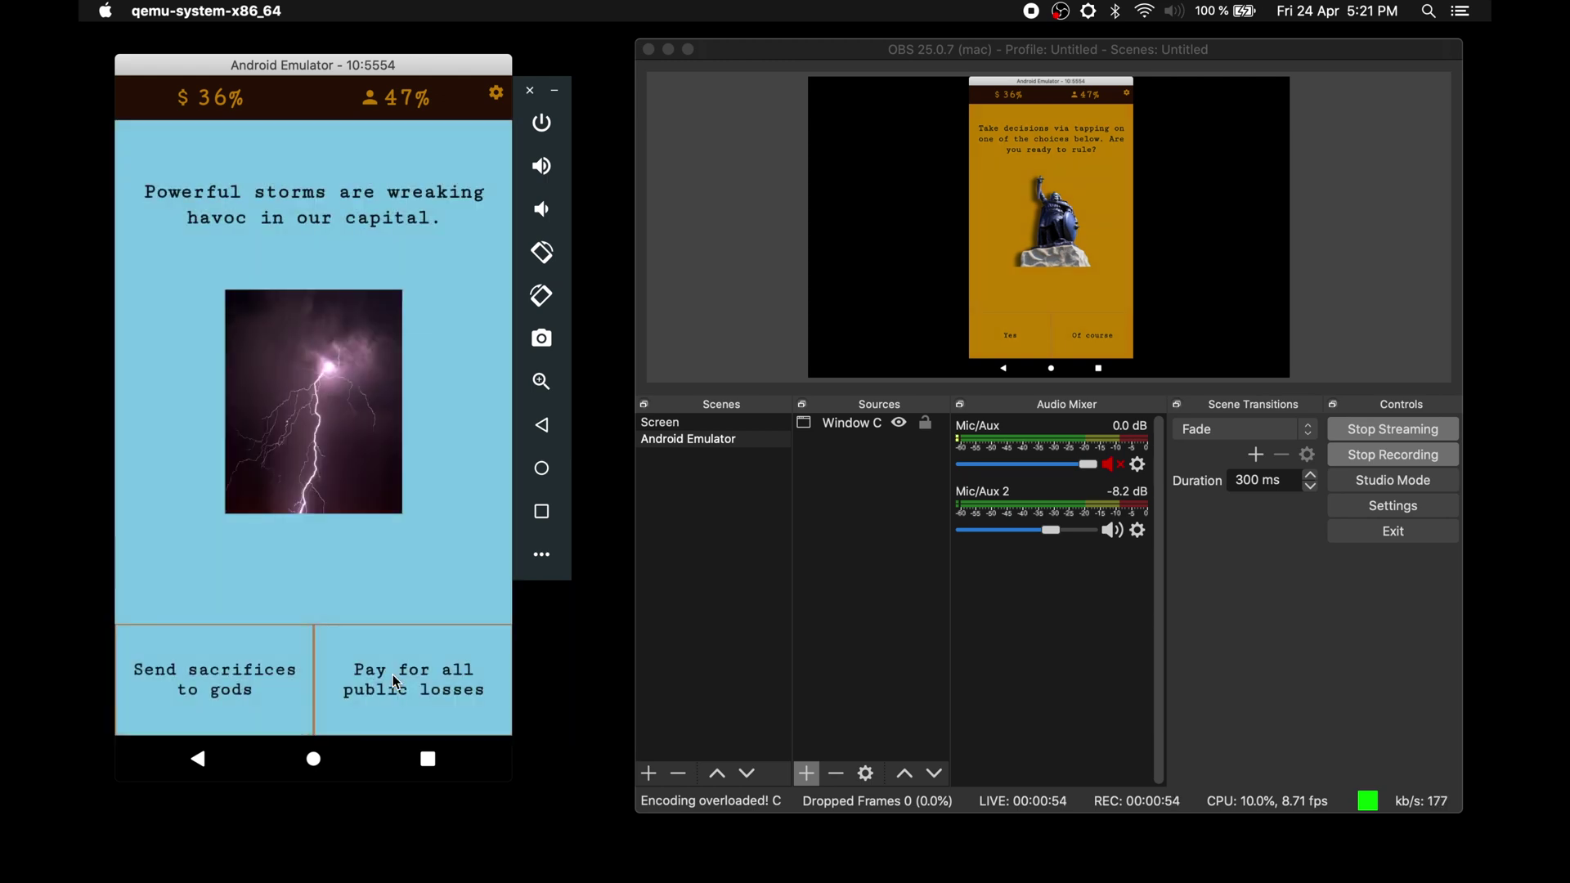
# Make the royal decisions: pay losses, establish the bank, decline the raid, help the woman, resolve the sinkhole
pyautogui.click(379, 672)
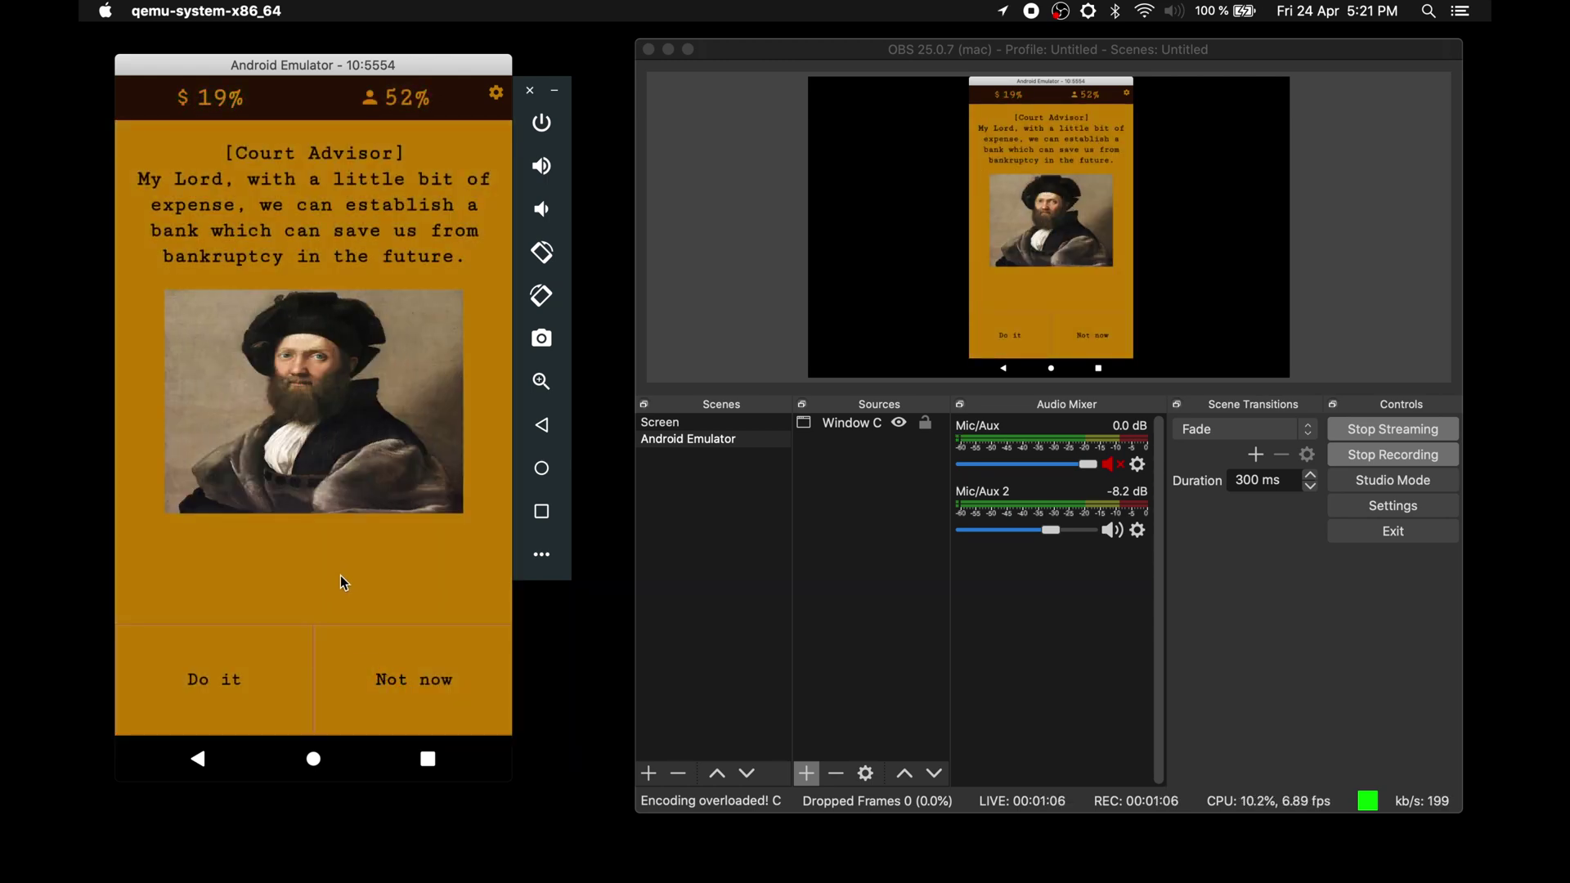
pyautogui.click(245, 674)
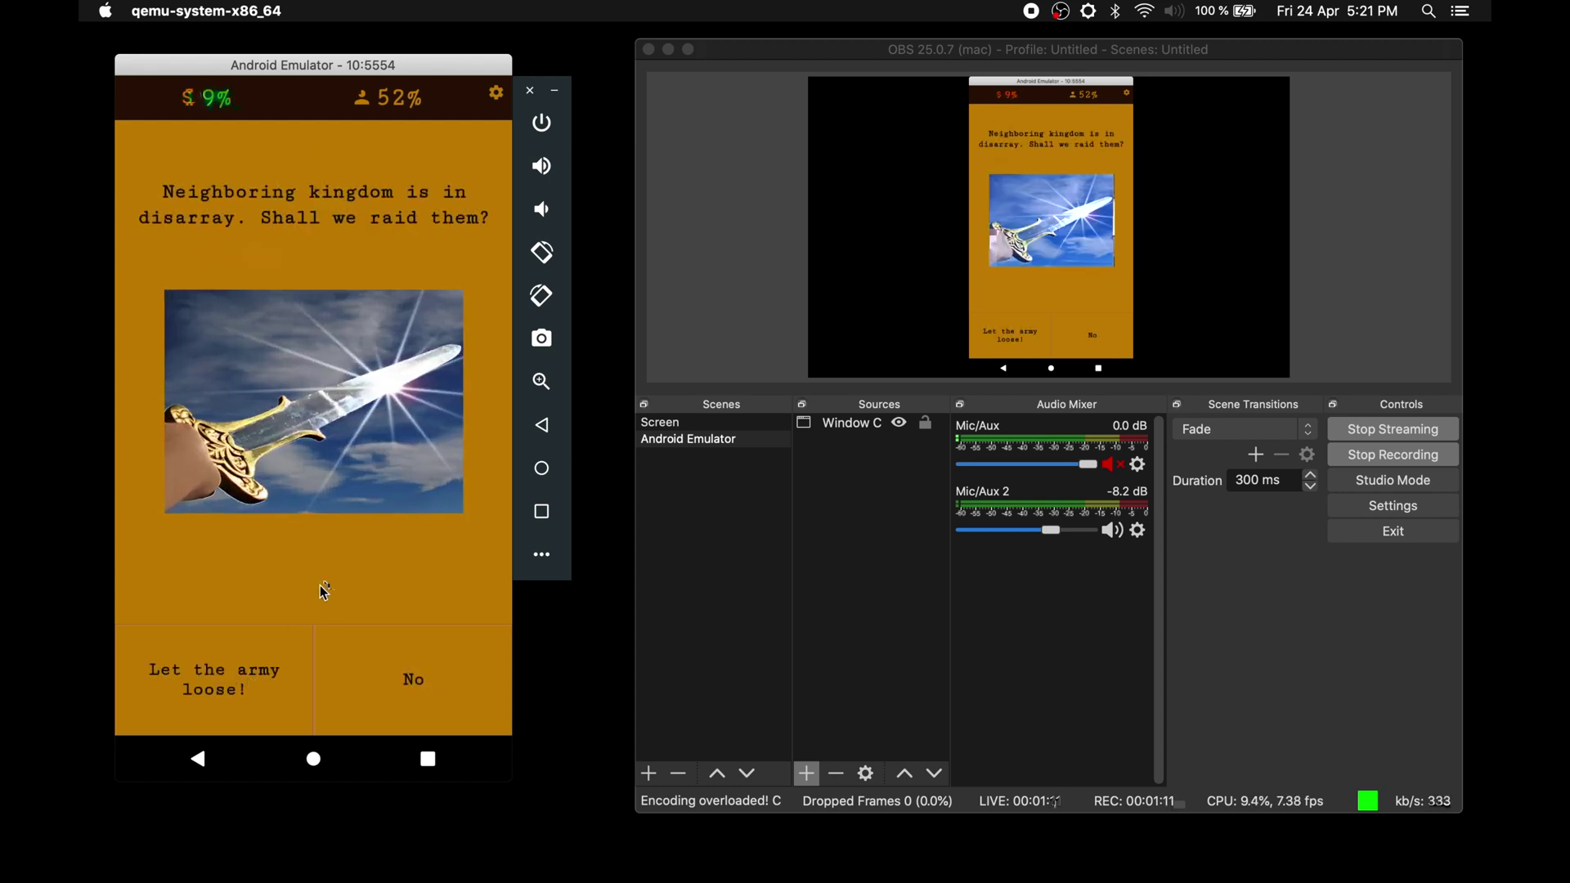
pyautogui.click(384, 675)
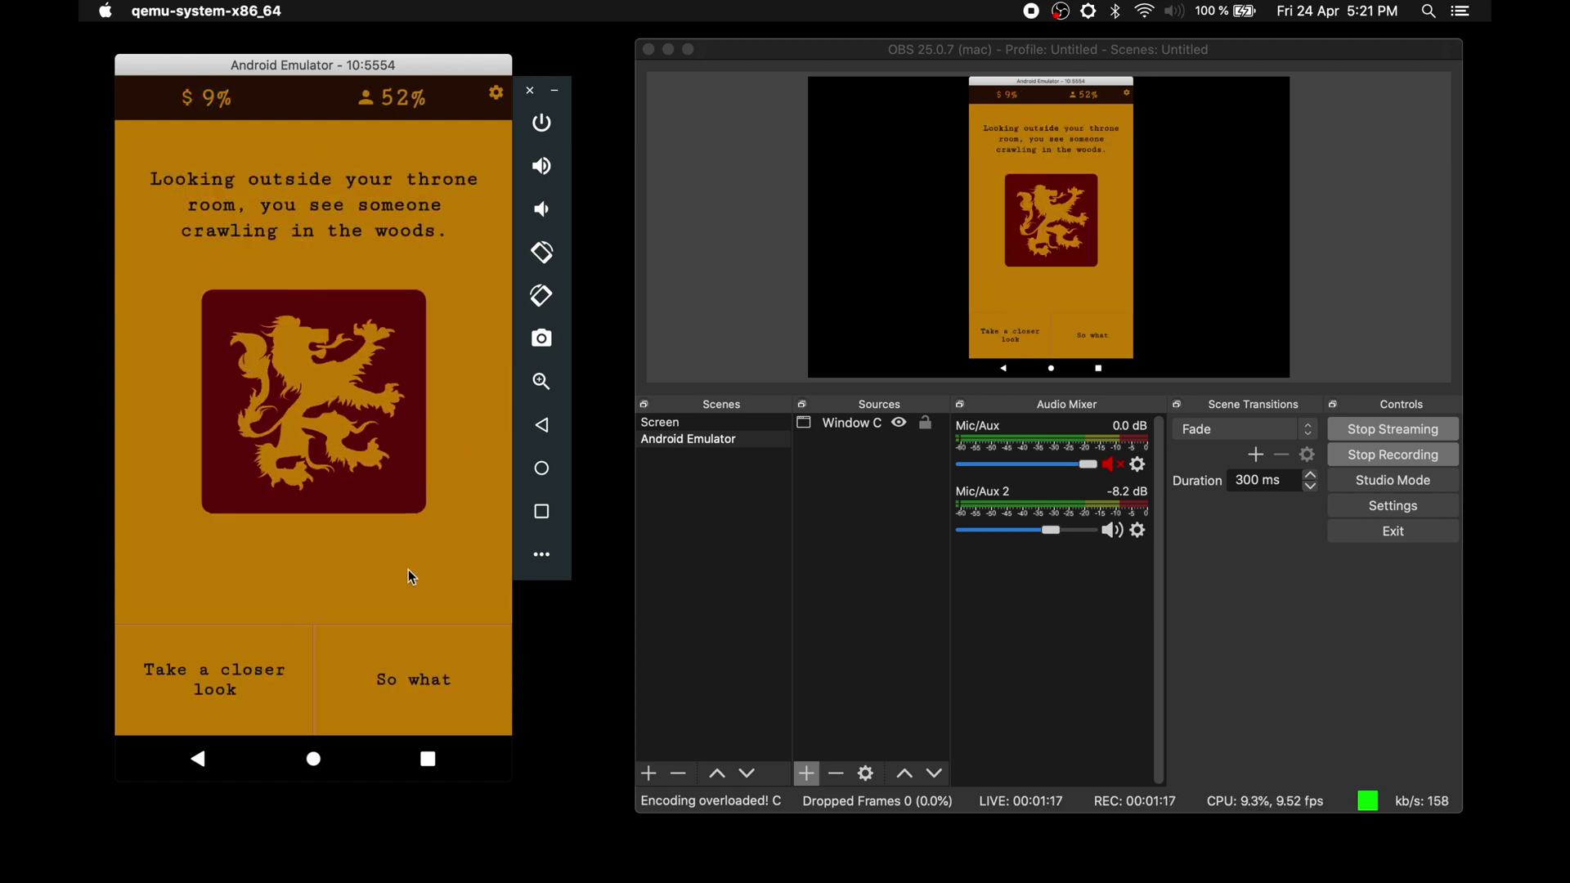
pyautogui.click(206, 666)
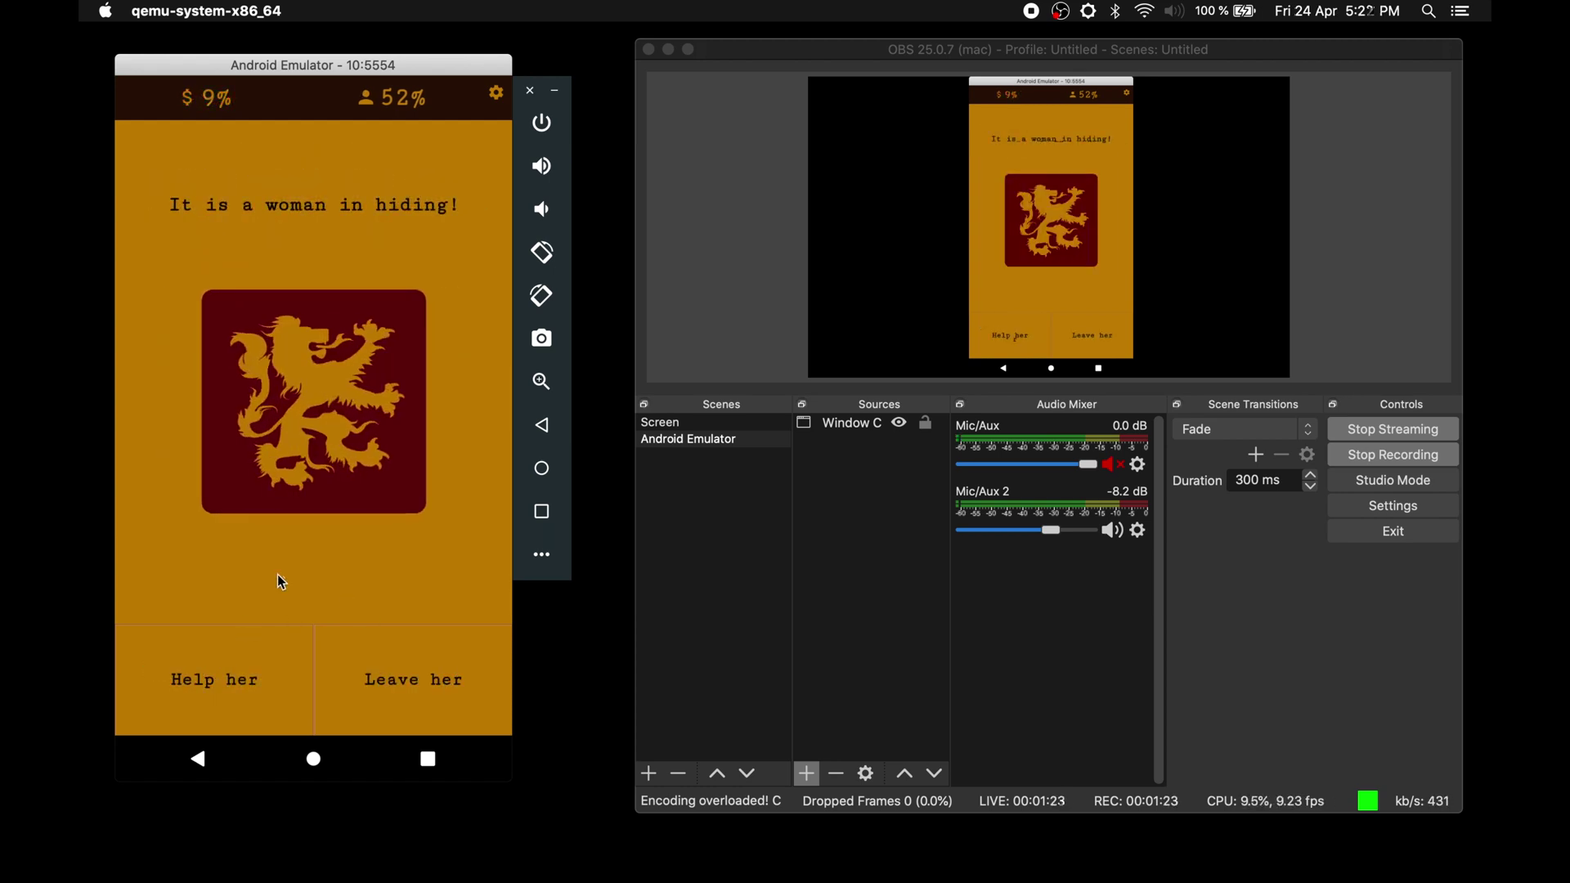
pyautogui.click(217, 671)
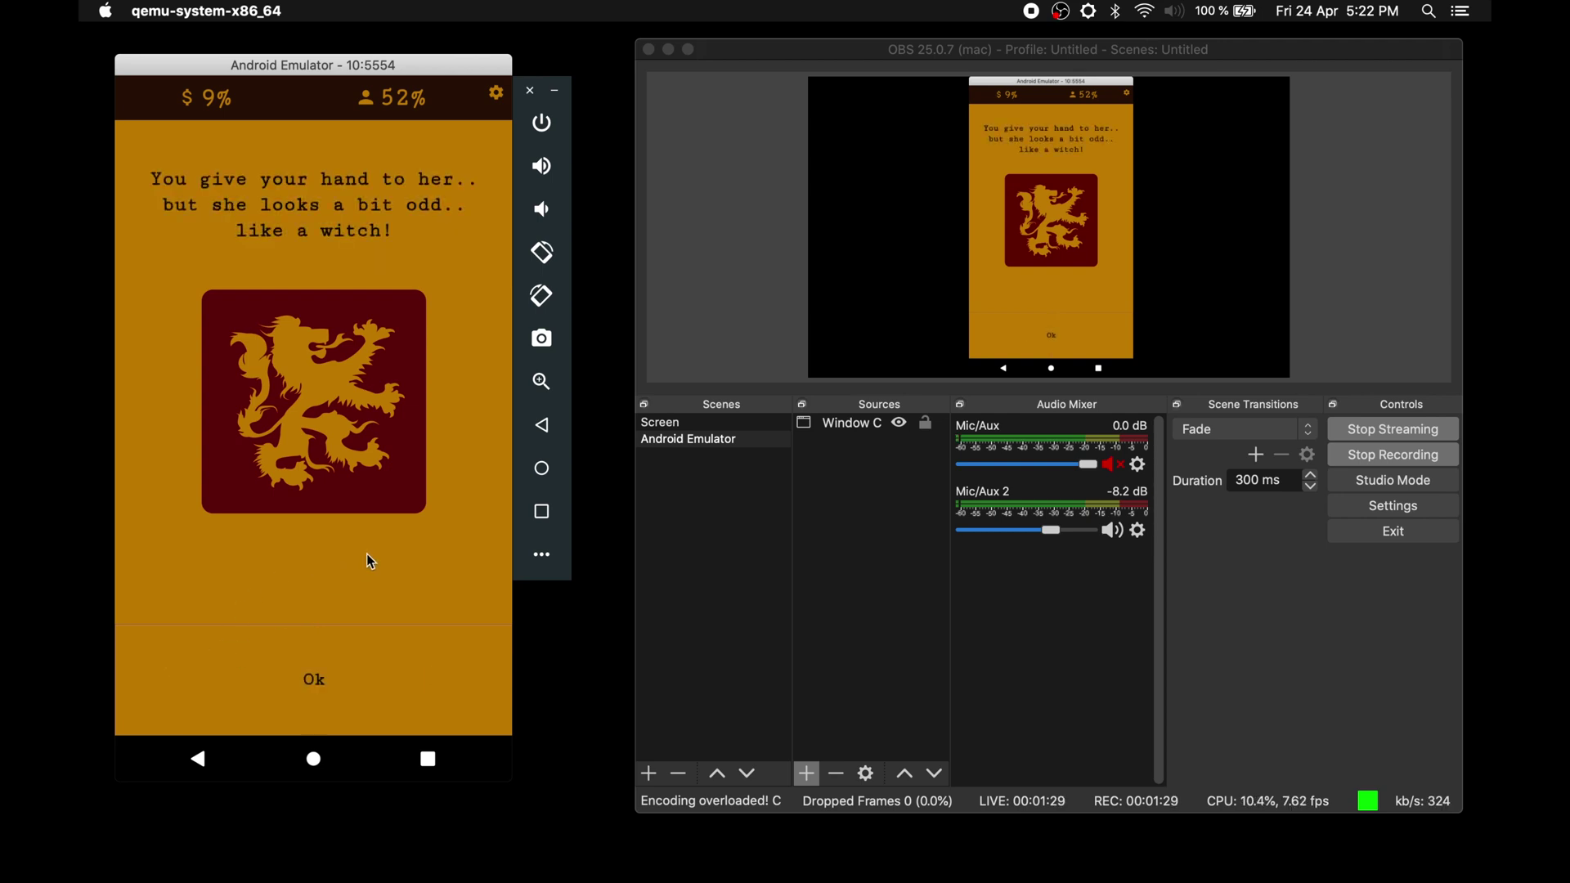
pyautogui.click(356, 646)
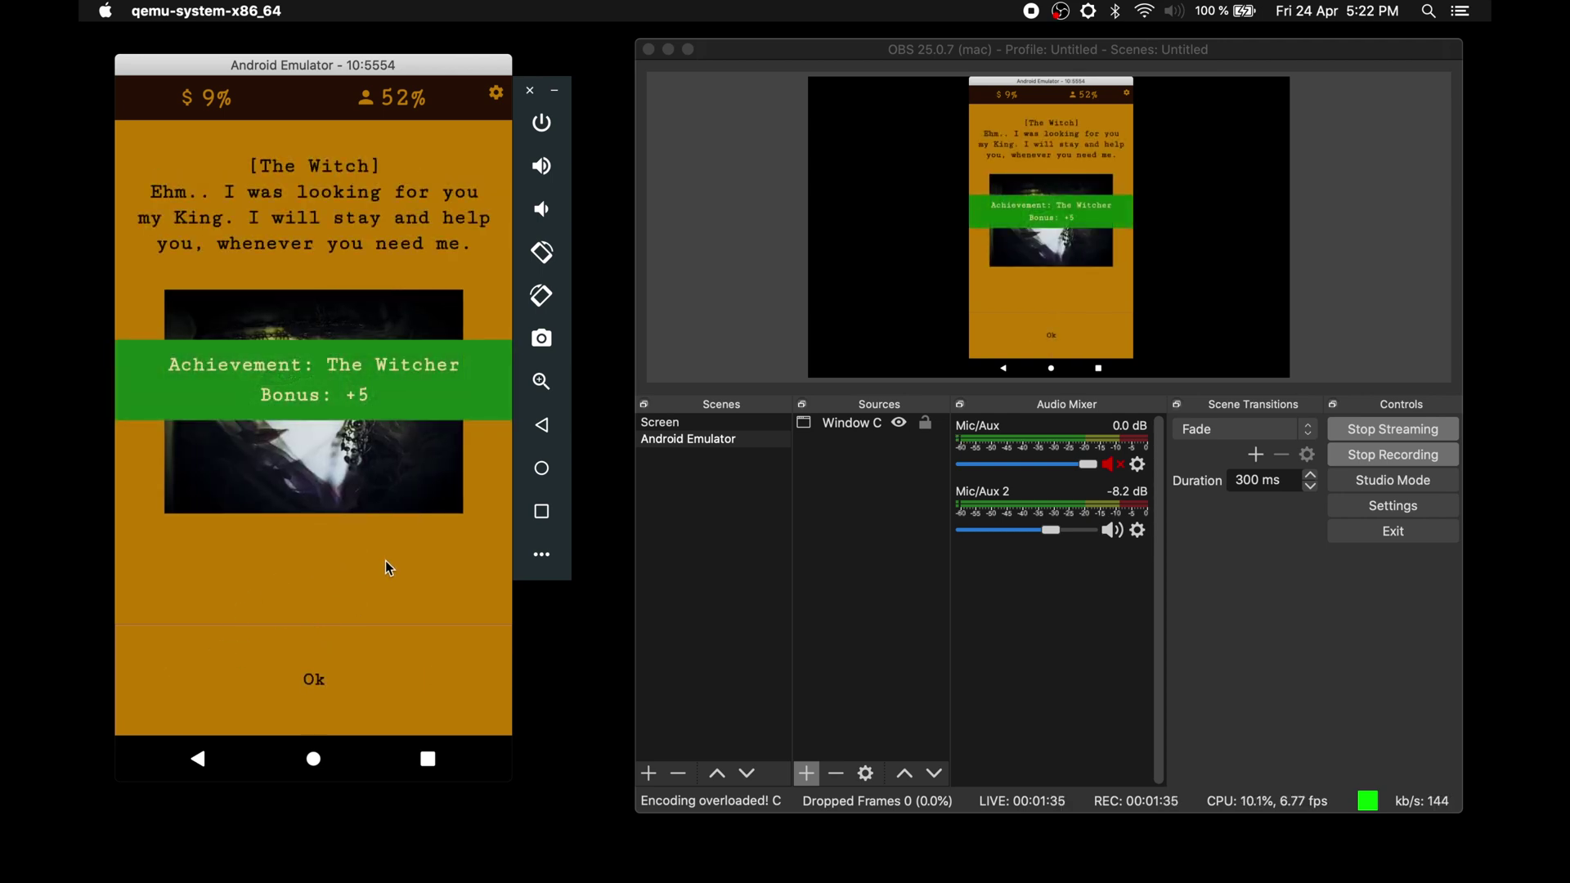
pyautogui.click(331, 677)
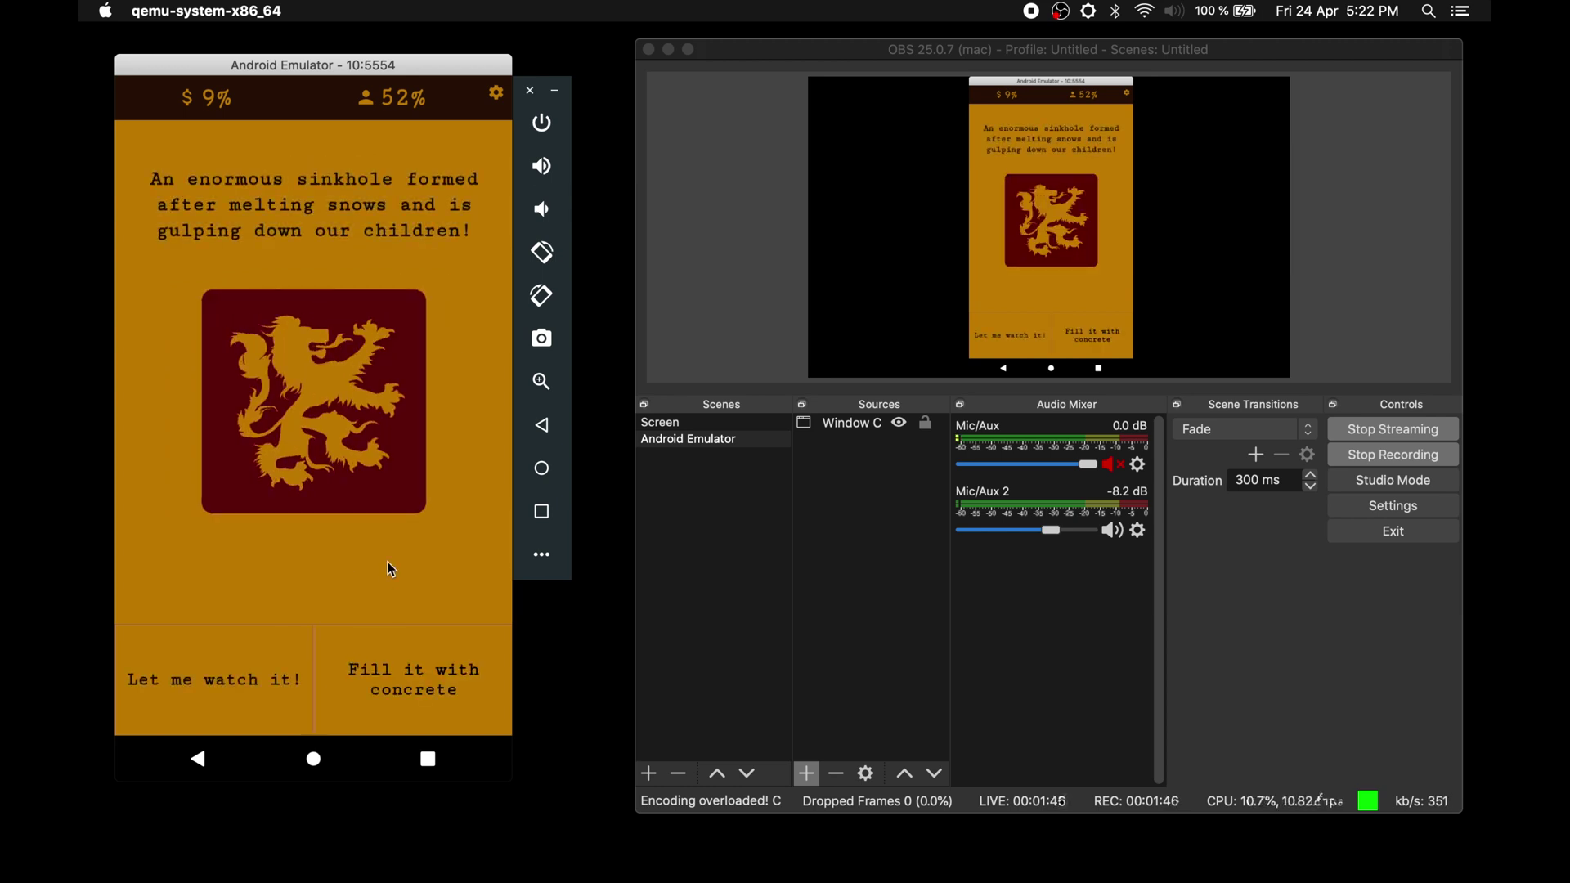
pyautogui.moveTo(388, 561); pyautogui.dragTo(443, 576)
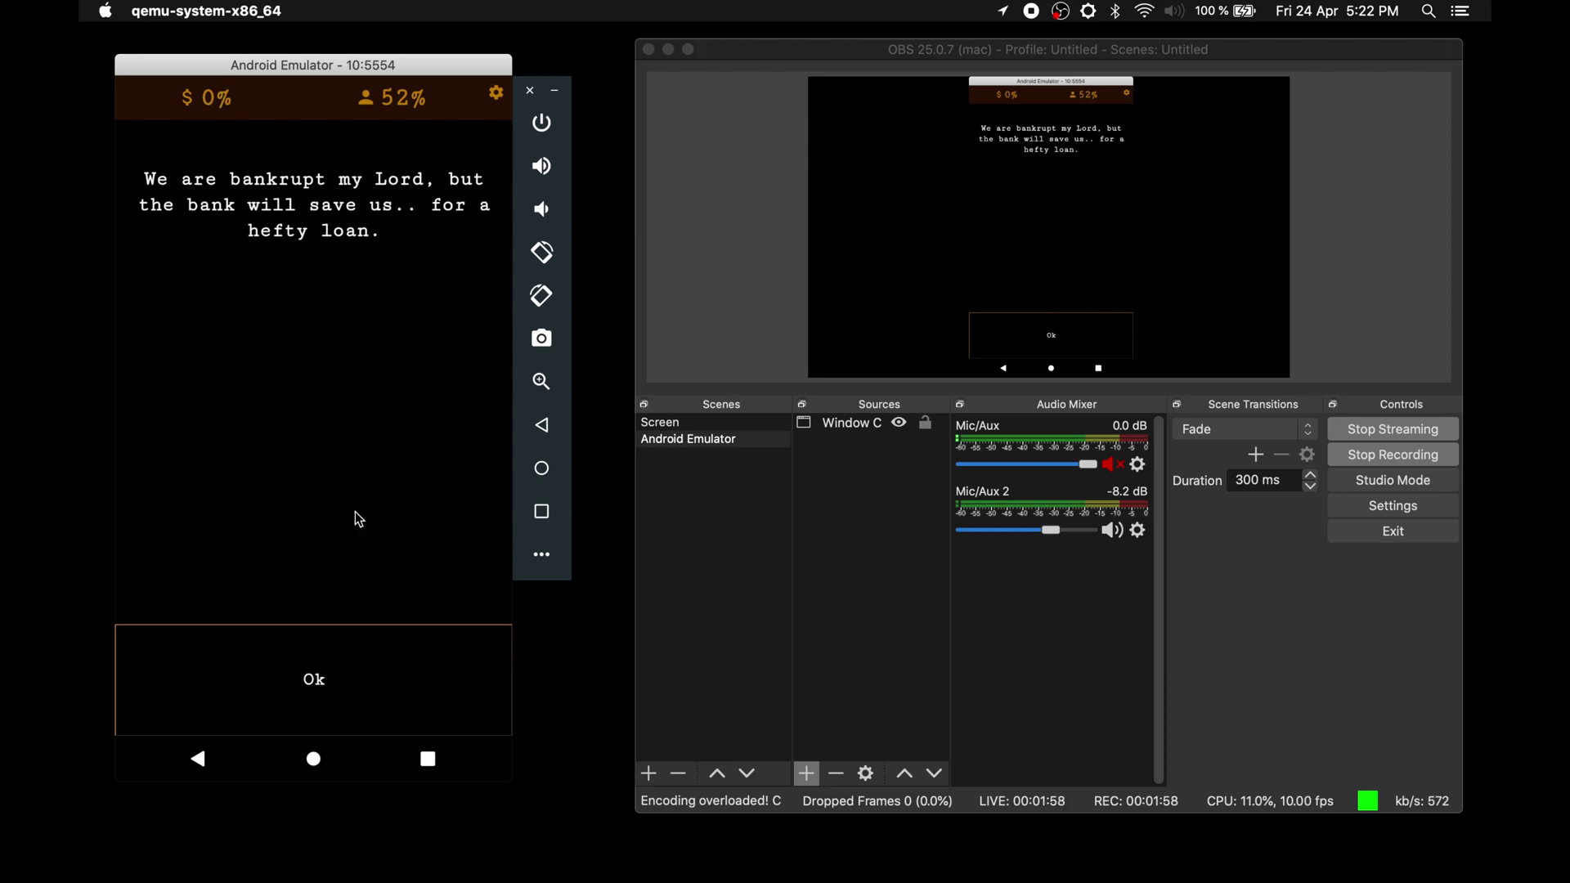
pyautogui.click(357, 672)
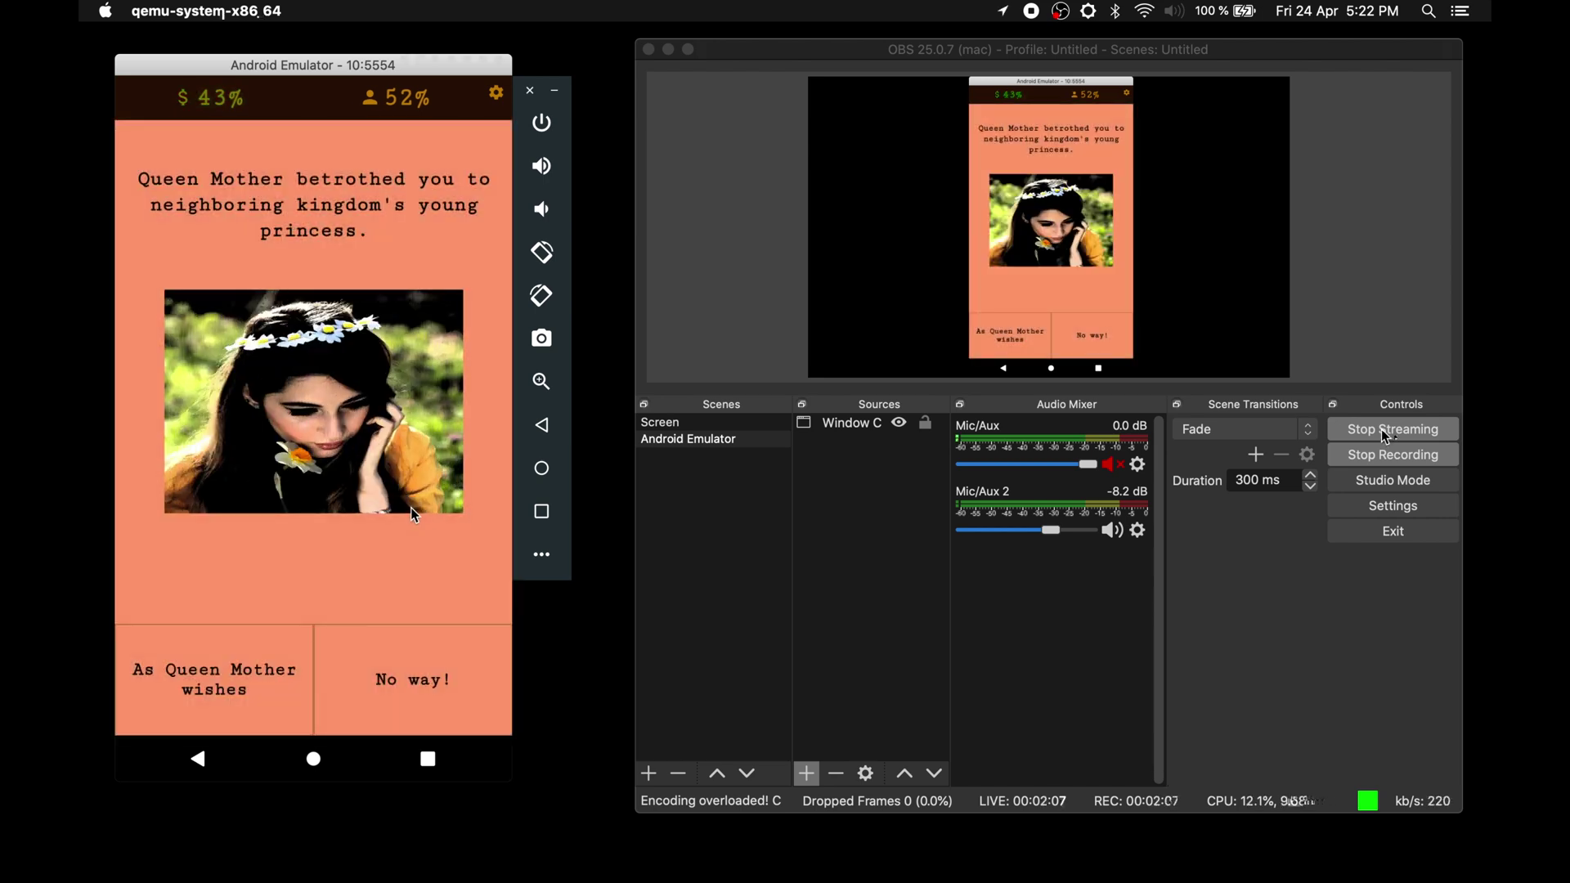
# Stop the live stream and recording, then jump the recording's playback to about one minute
pyautogui.click(1381, 428)
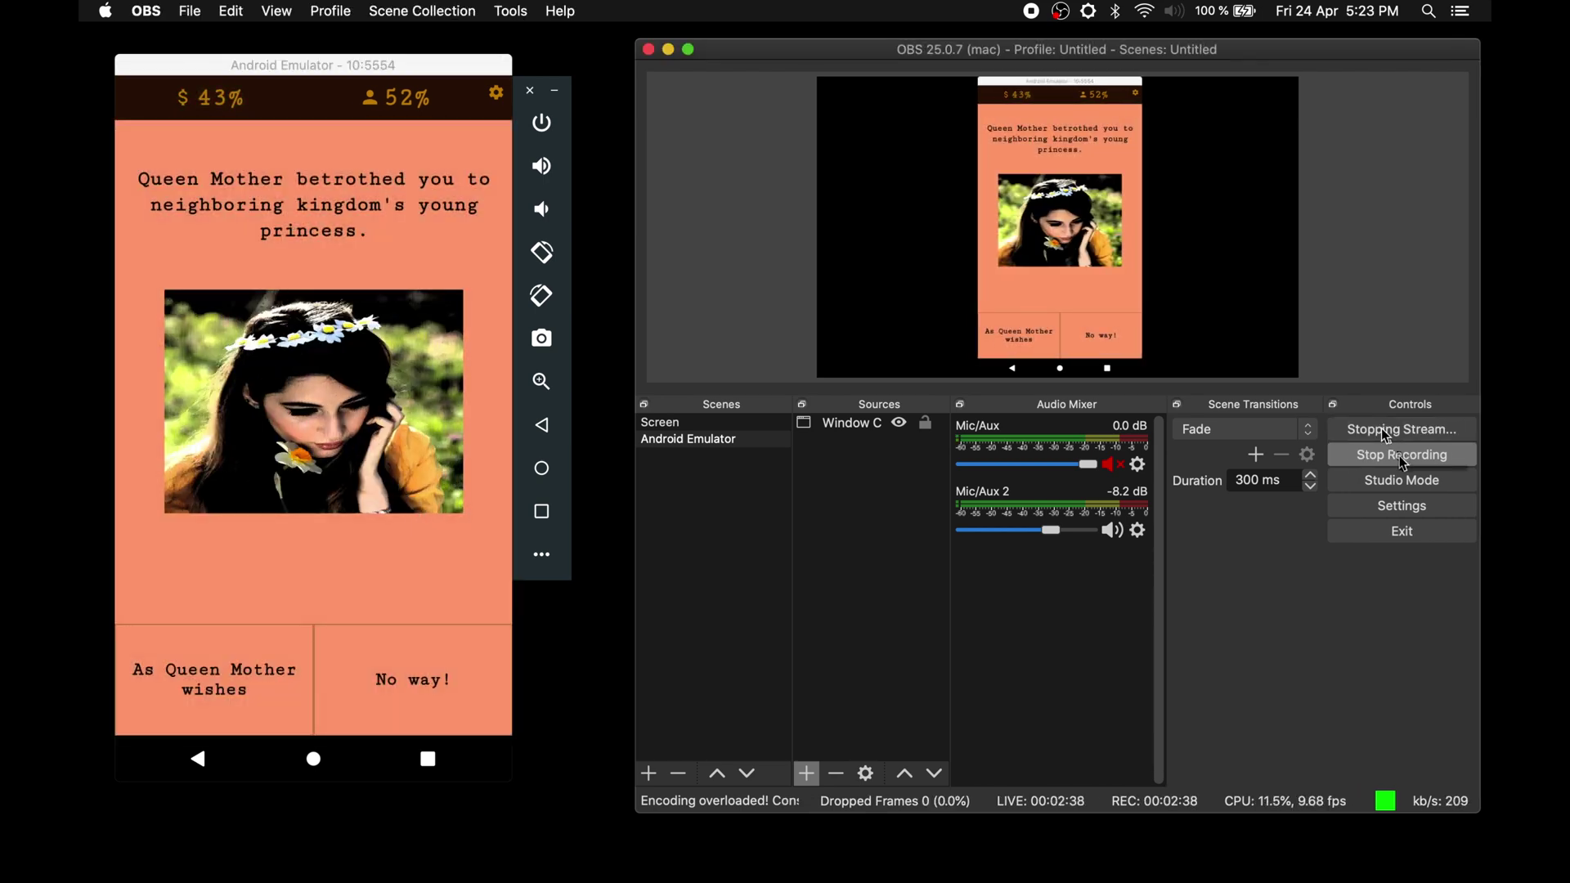
pyautogui.click(1400, 454)
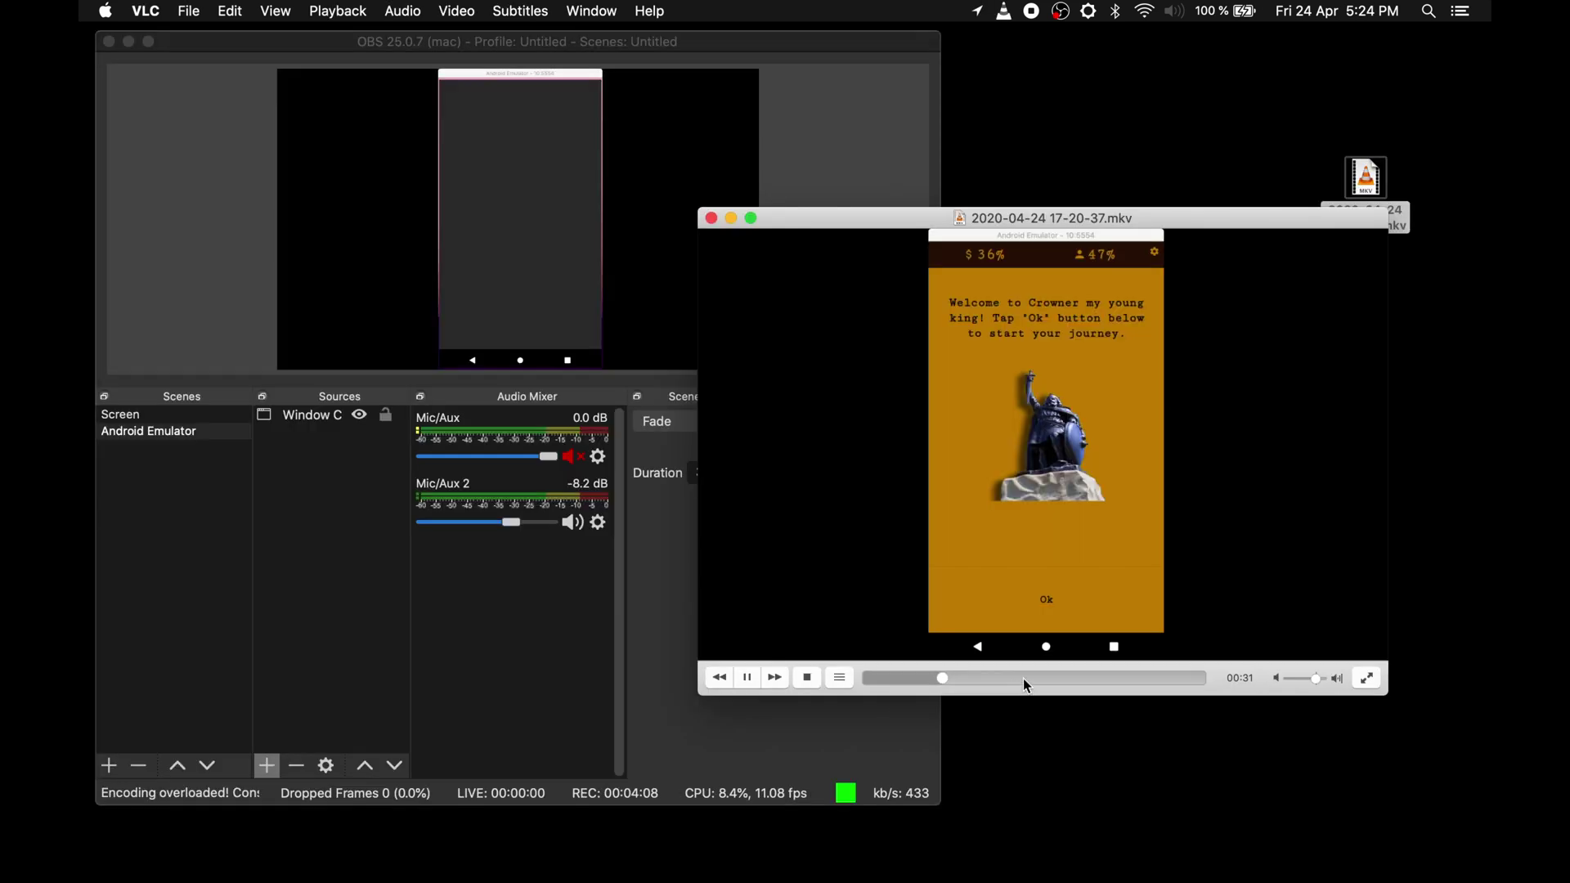
pyautogui.click(1024, 679)
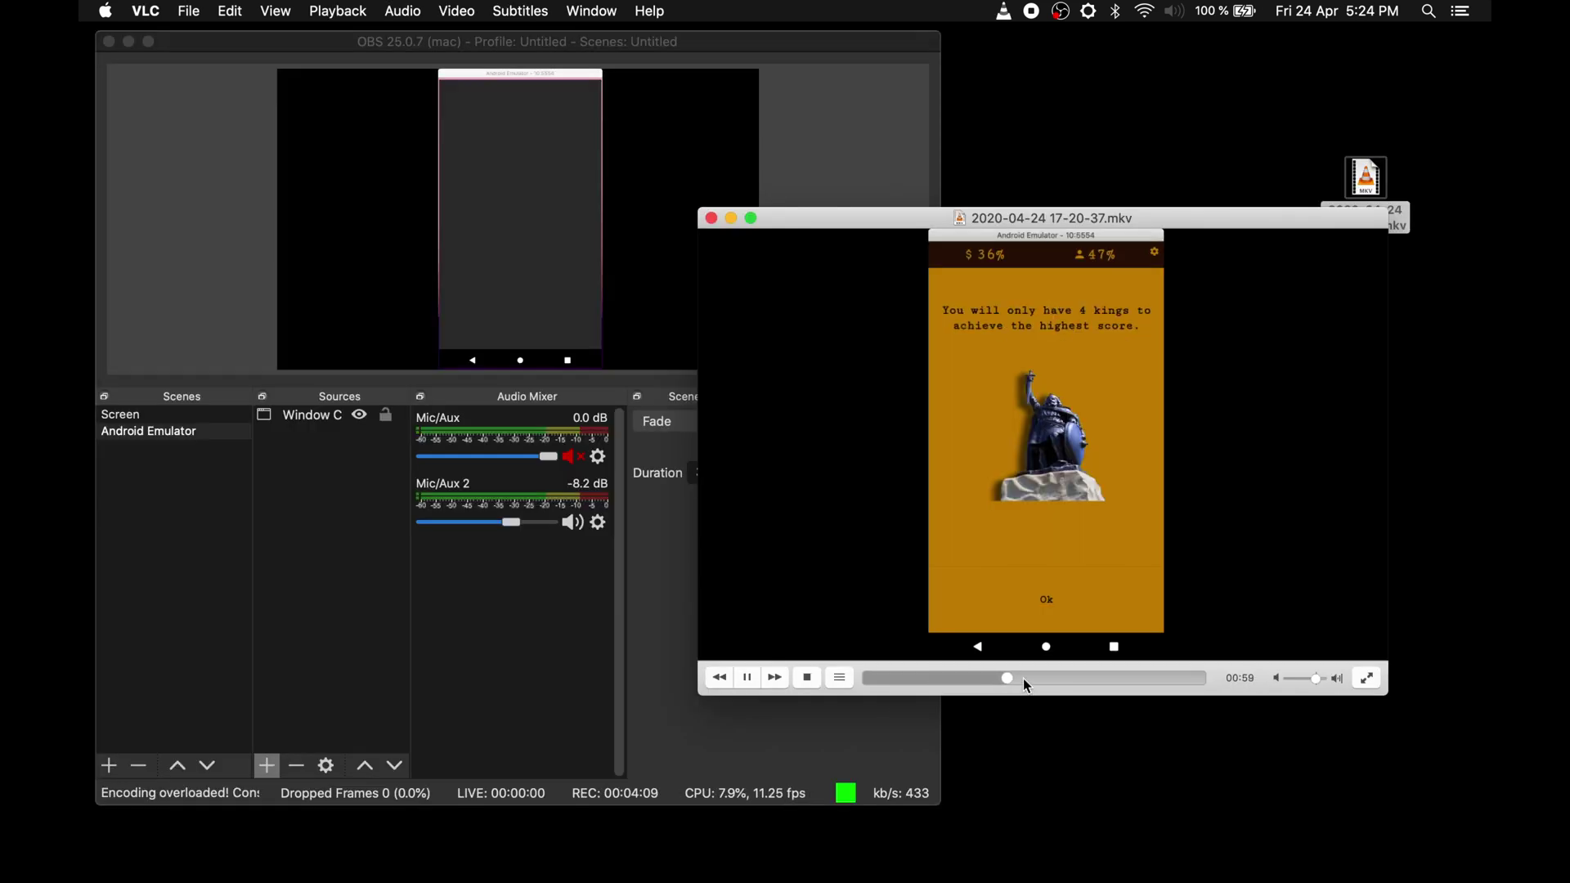
# Skip the recording's playback ahead to 1:17, then to about 1:38
pyautogui.click(1049, 680)
pyautogui.moveTo(1052, 727); pyautogui.dragTo(1101, 736)
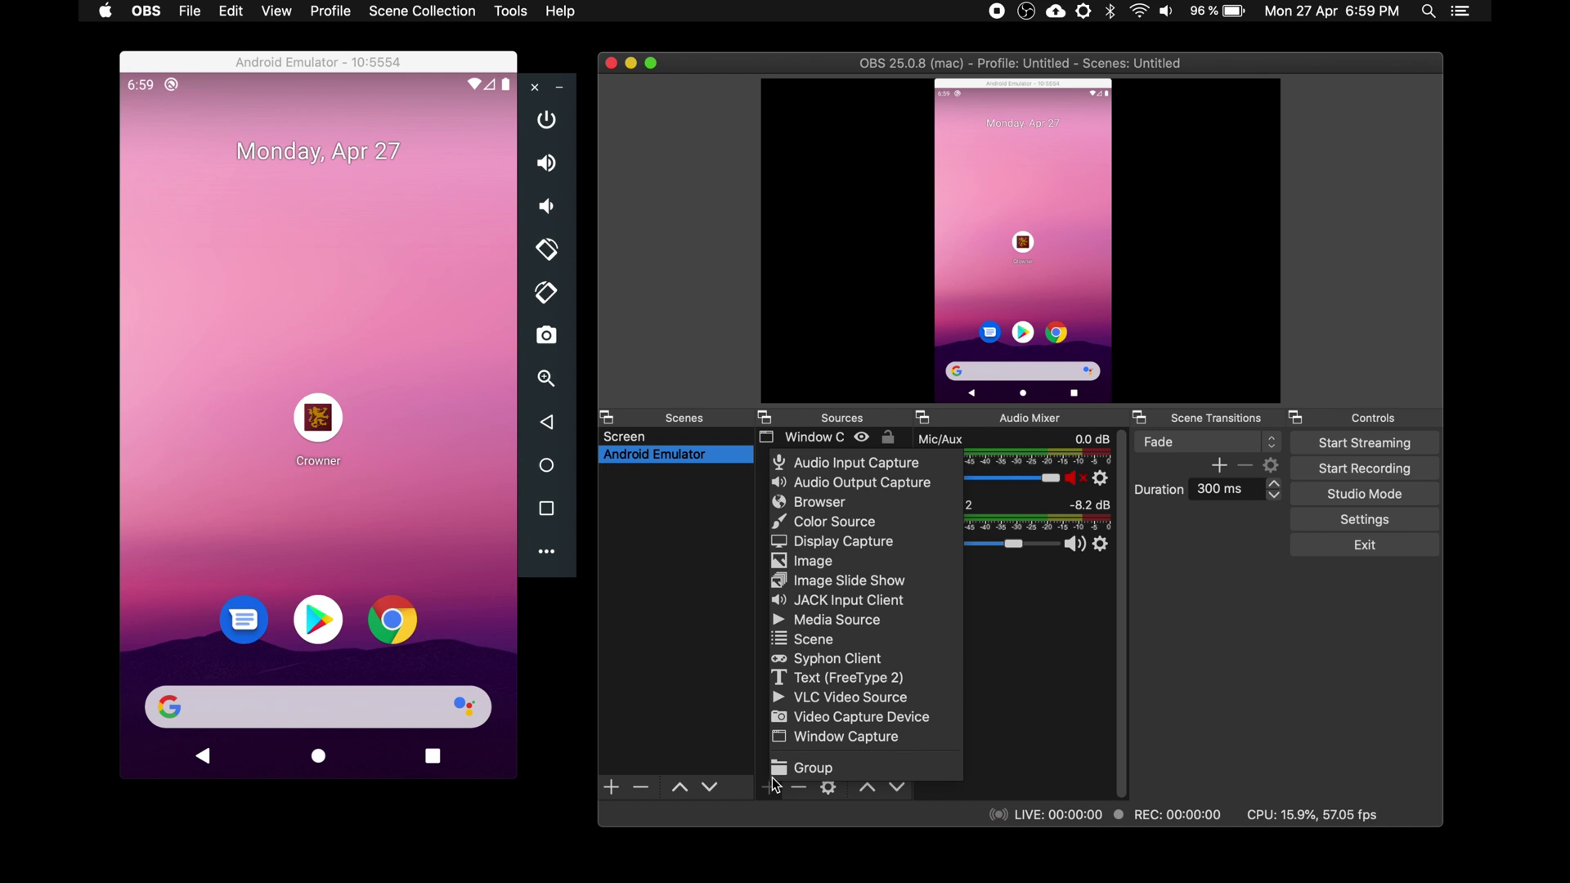
# Add a Video Capture Device source using the FaceTime HD Camera
pyautogui.click(809, 718)
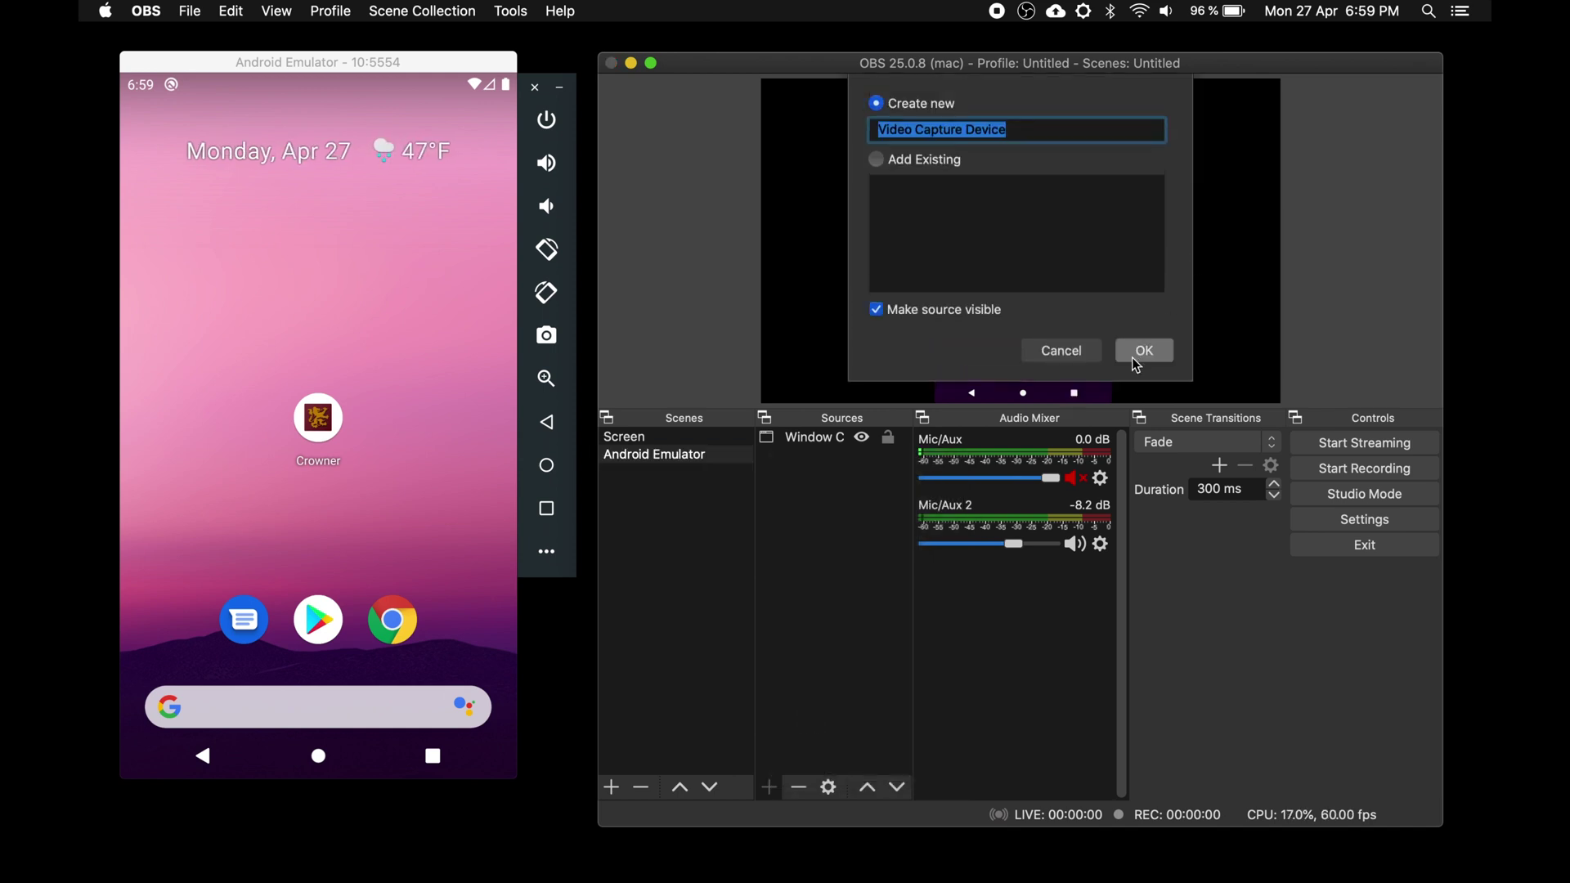
pyautogui.click(1140, 348)
pyautogui.click(907, 529)
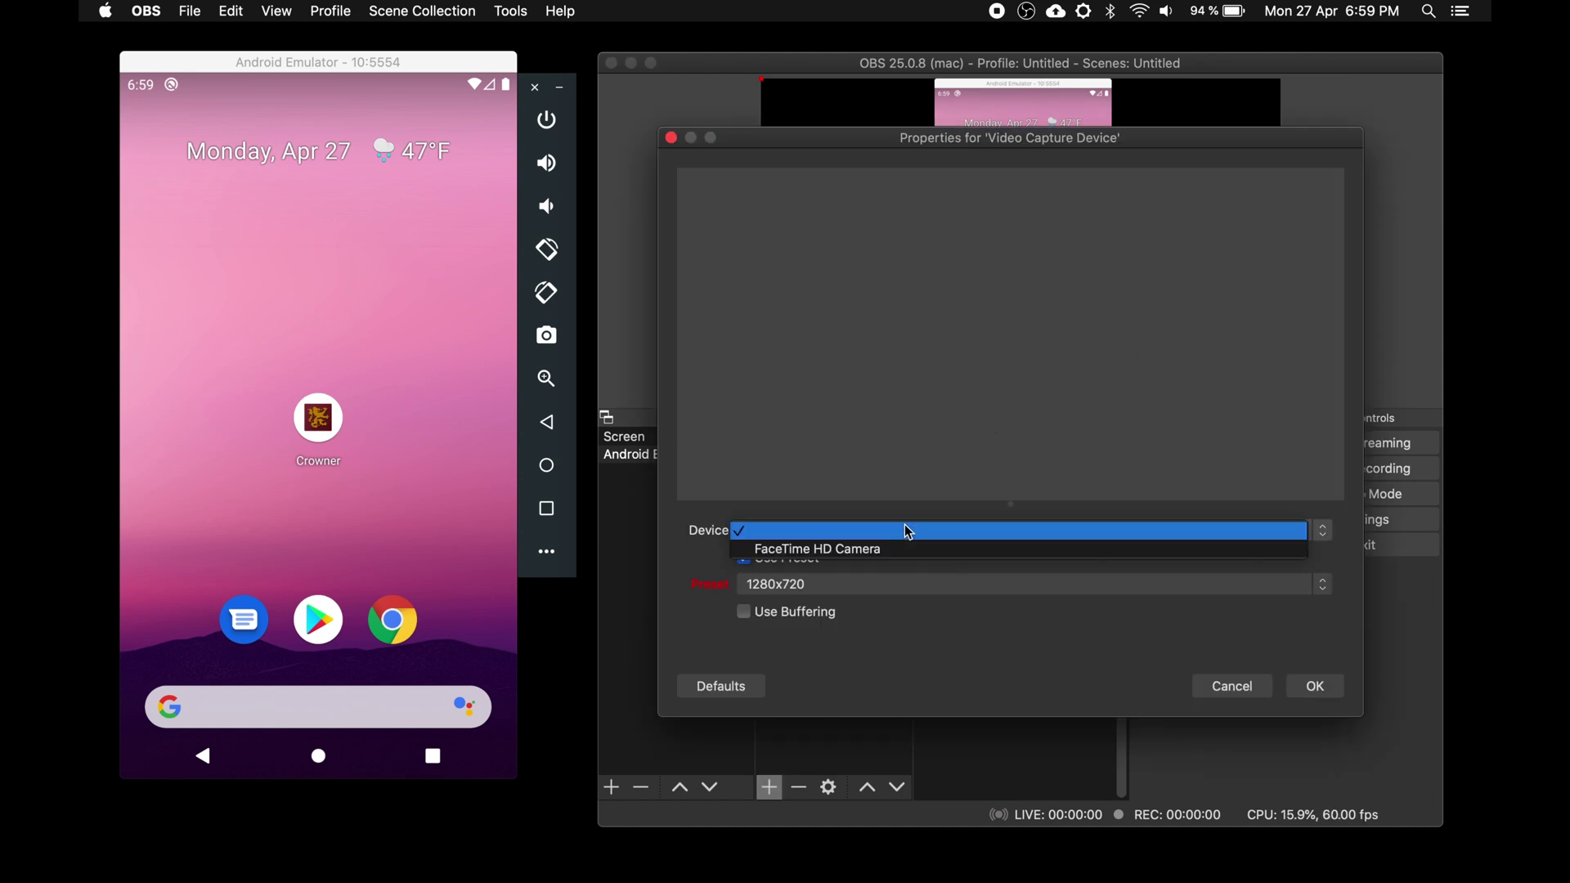
pyautogui.click(1006, 548)
pyautogui.click(1315, 685)
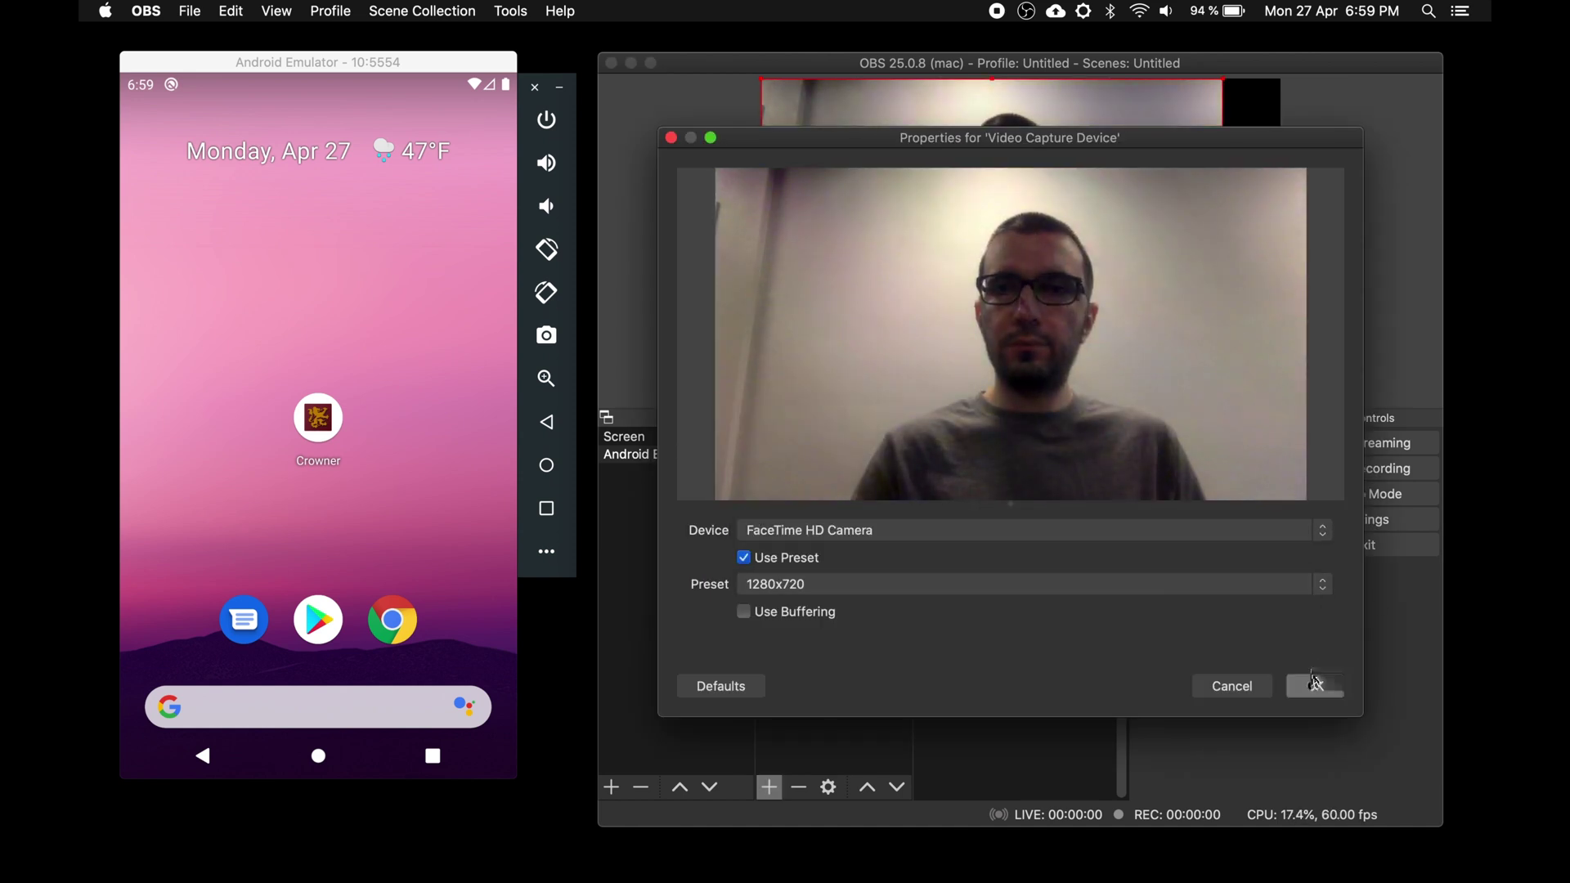
# Shrink the webcam picture and place it in the canvas's bottom-right corner
pyautogui.moveTo(763, 88); pyautogui.dragTo(1012, 223)
pyautogui.moveTo(1156, 250); pyautogui.dragTo(1213, 316)
pyautogui.moveTo(1096, 194); pyautogui.dragTo(1001, 193)
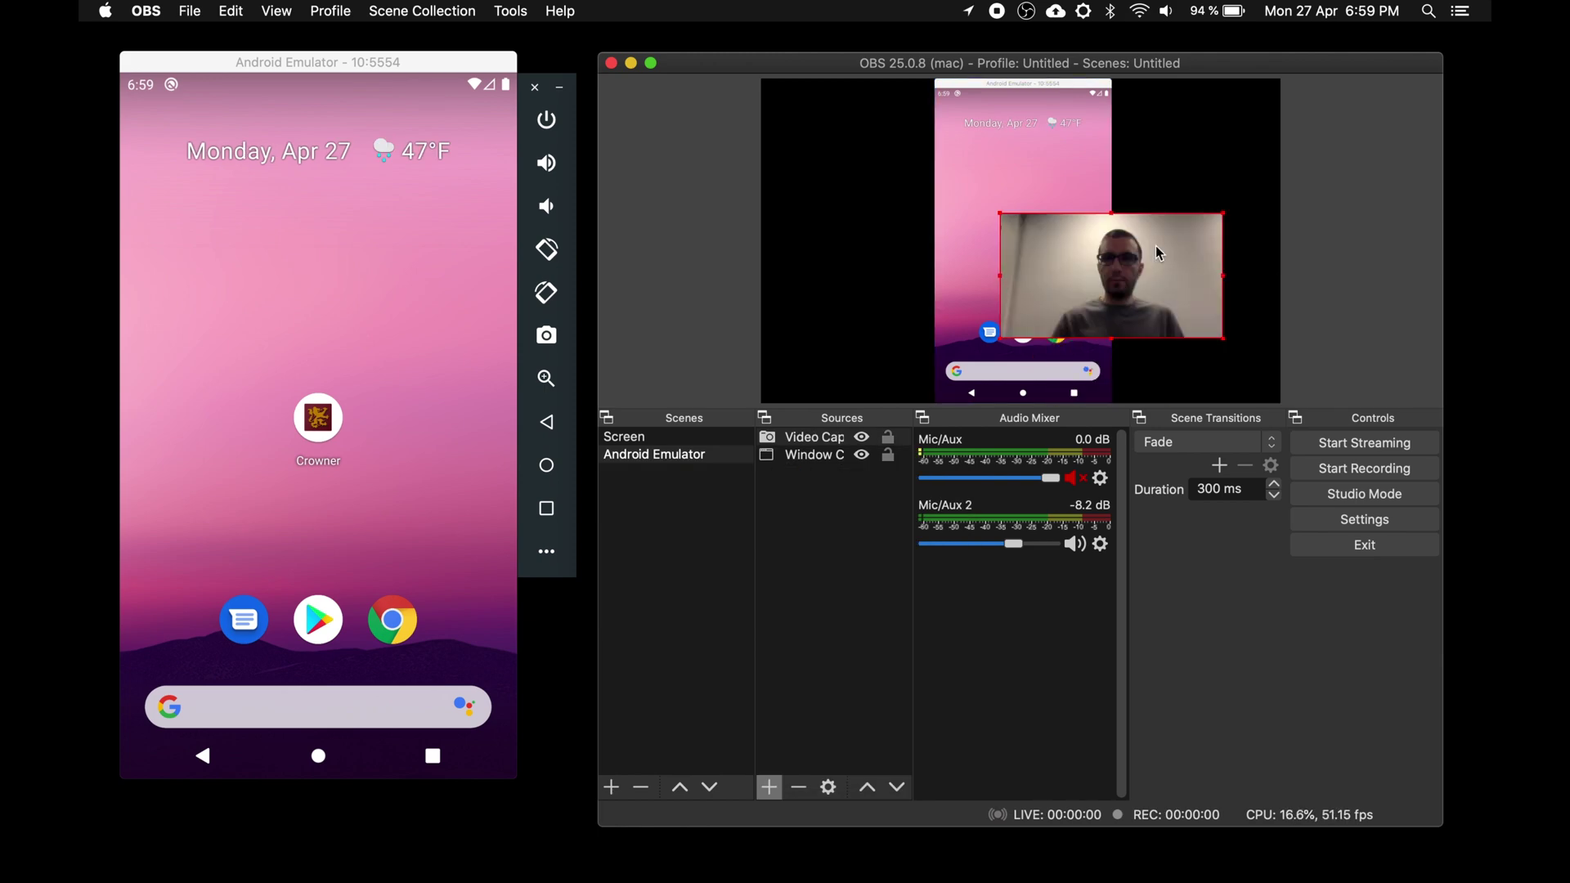
pyautogui.moveTo(1157, 249); pyautogui.dragTo(1213, 316)
pyautogui.moveTo(1095, 195); pyautogui.dragTo(1001, 195)
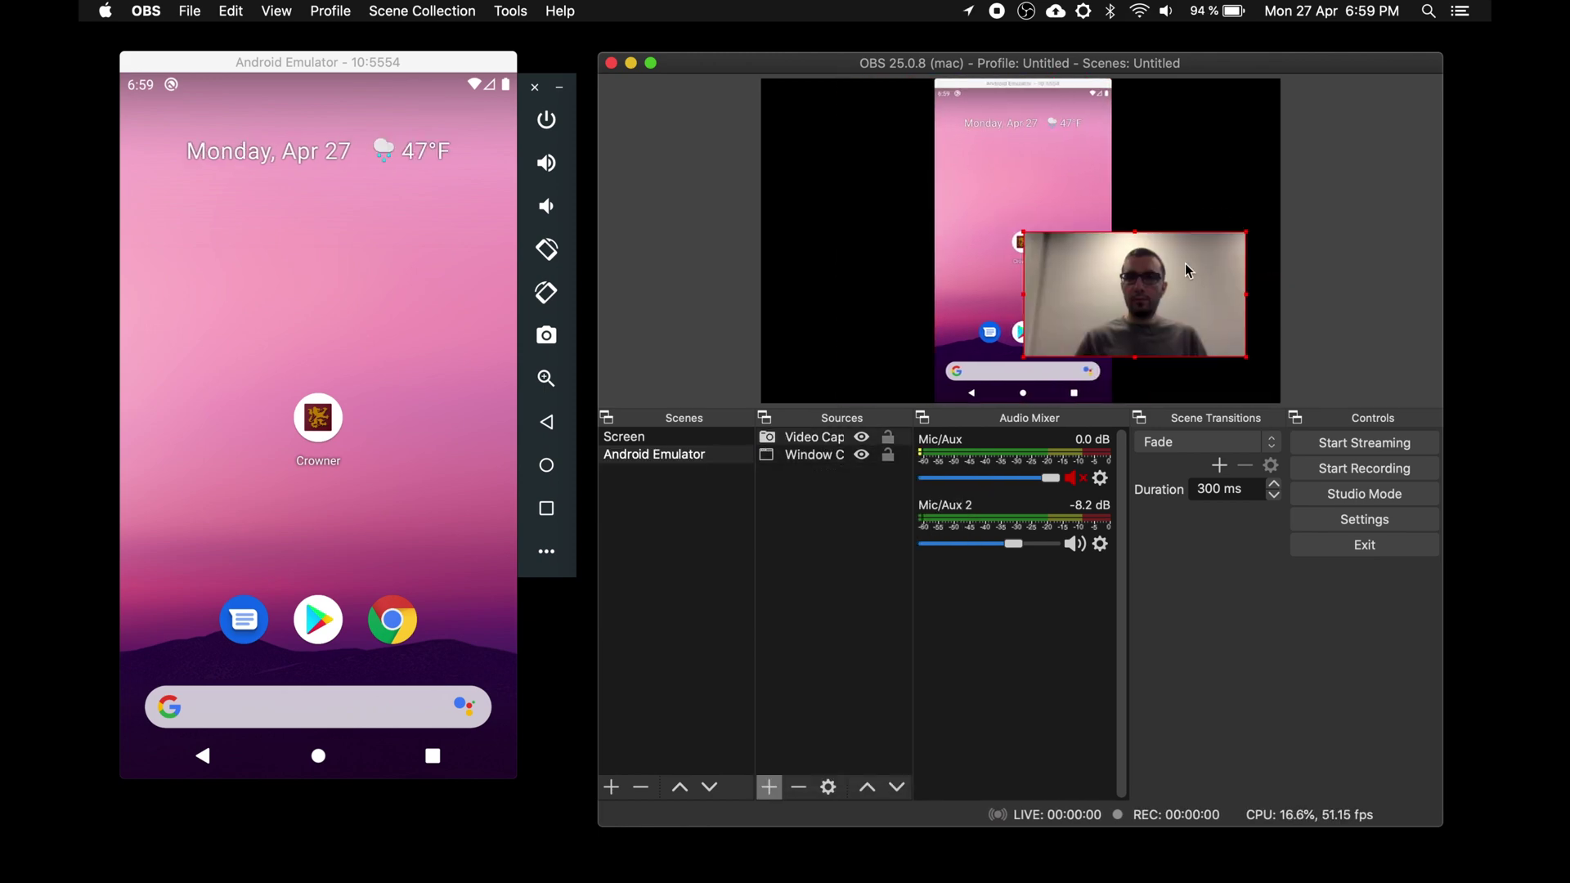
pyautogui.moveTo(1157, 249); pyautogui.dragTo(1213, 315)
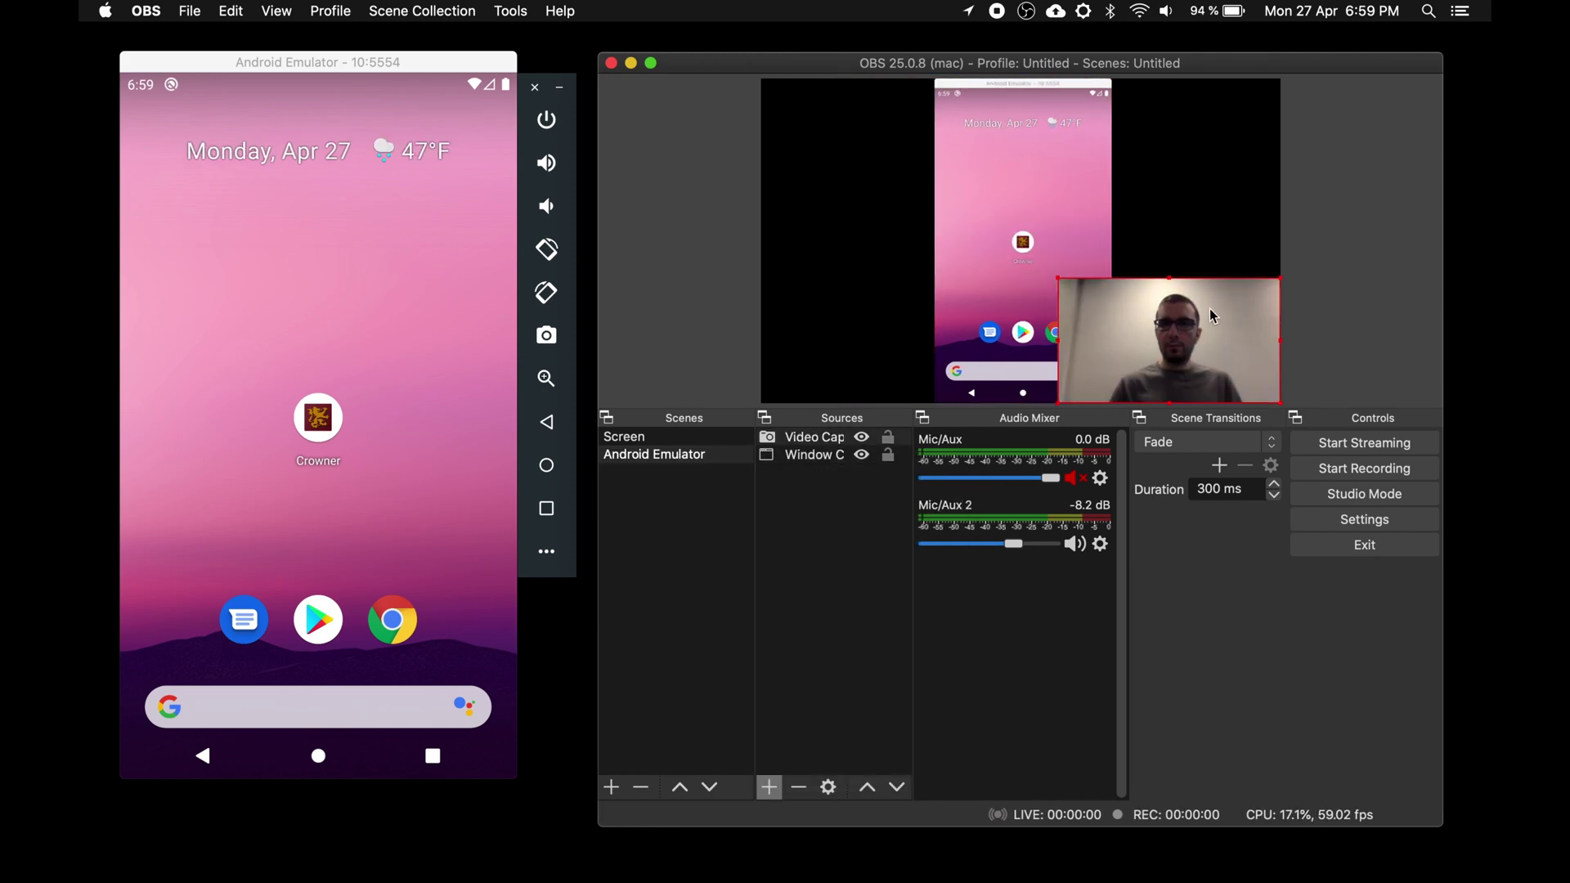